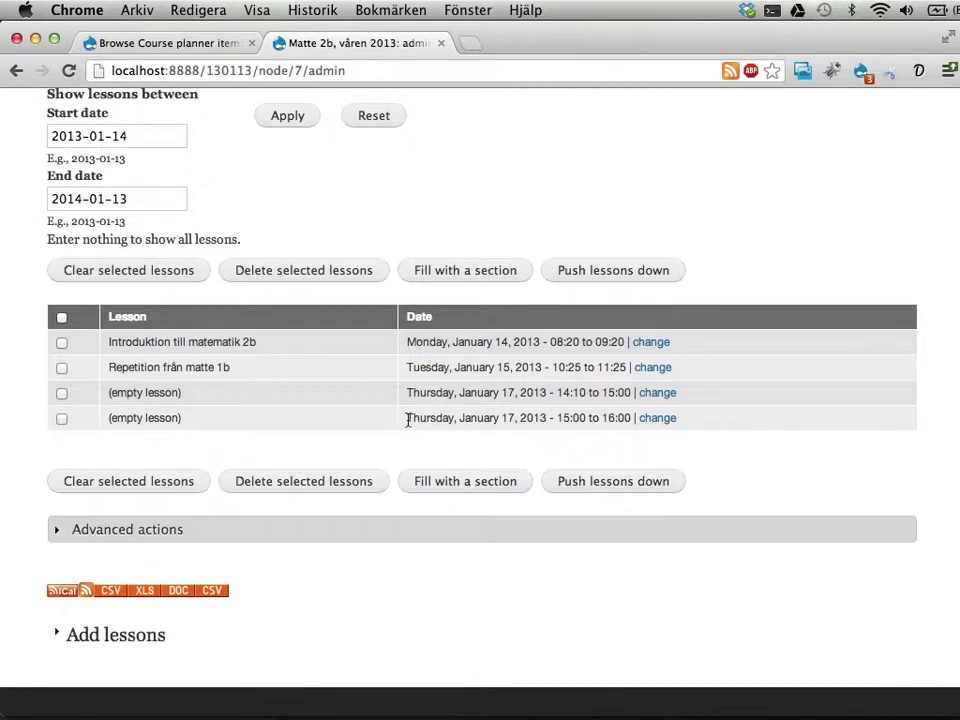
- Look over the lesson administration page and expand the section for adding lessons
scroll(305, 314, "up", 4)
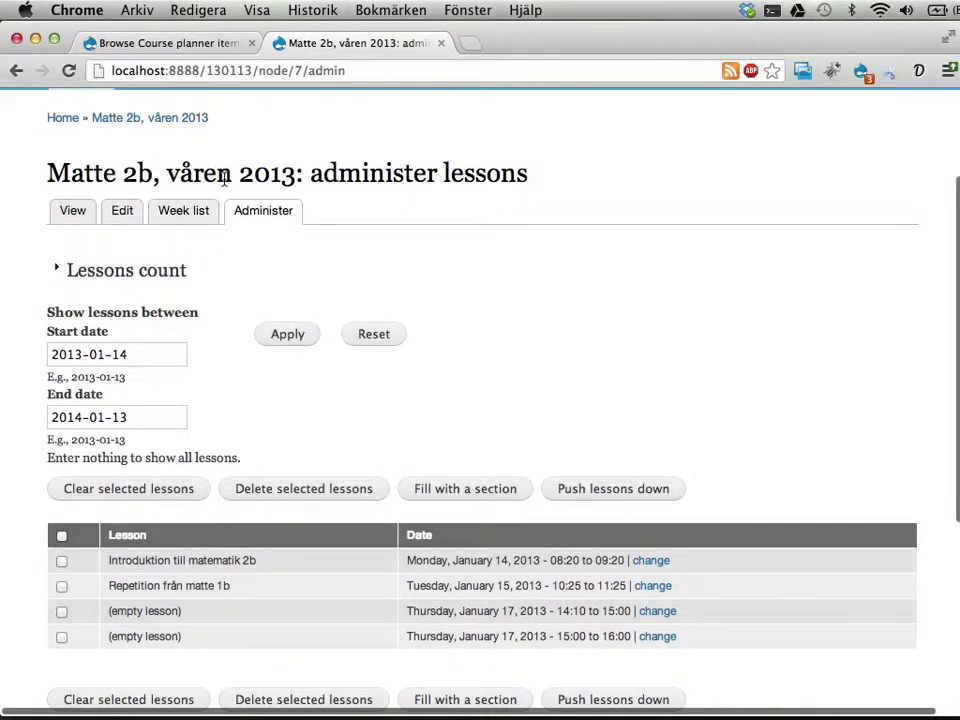
scroll(323, 415, "down", 4)
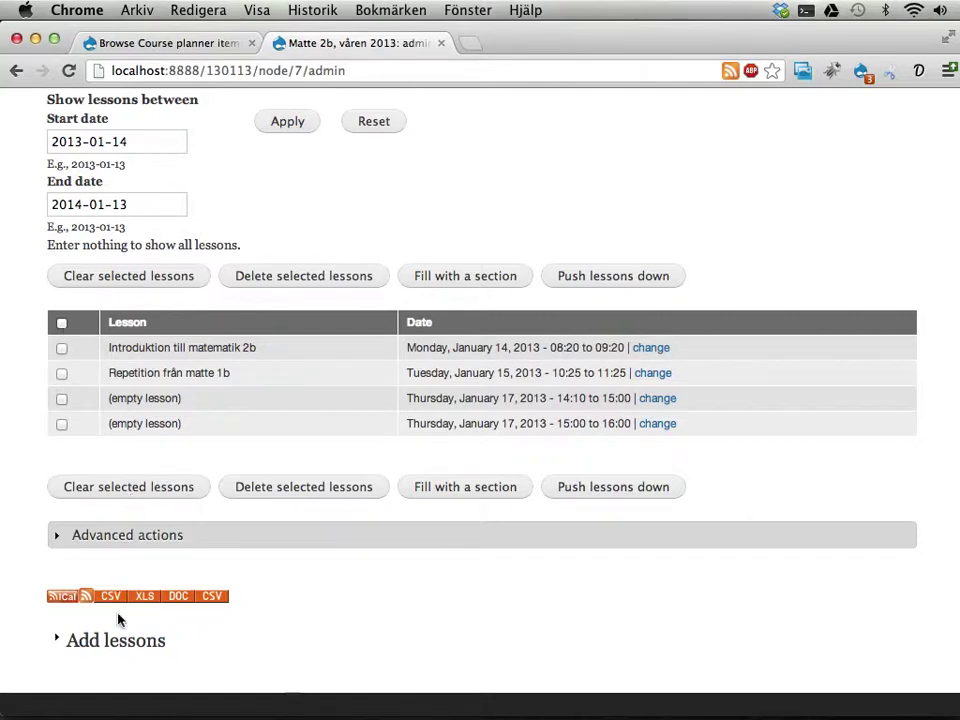
left_click(126, 649)
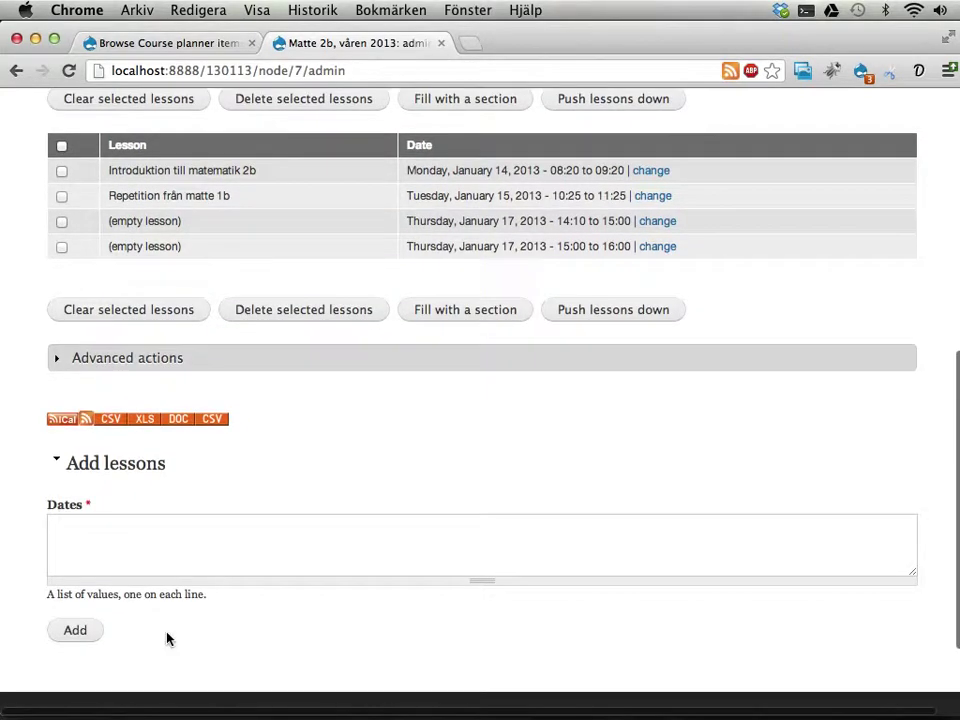
scroll(100, 530, "up", 2)
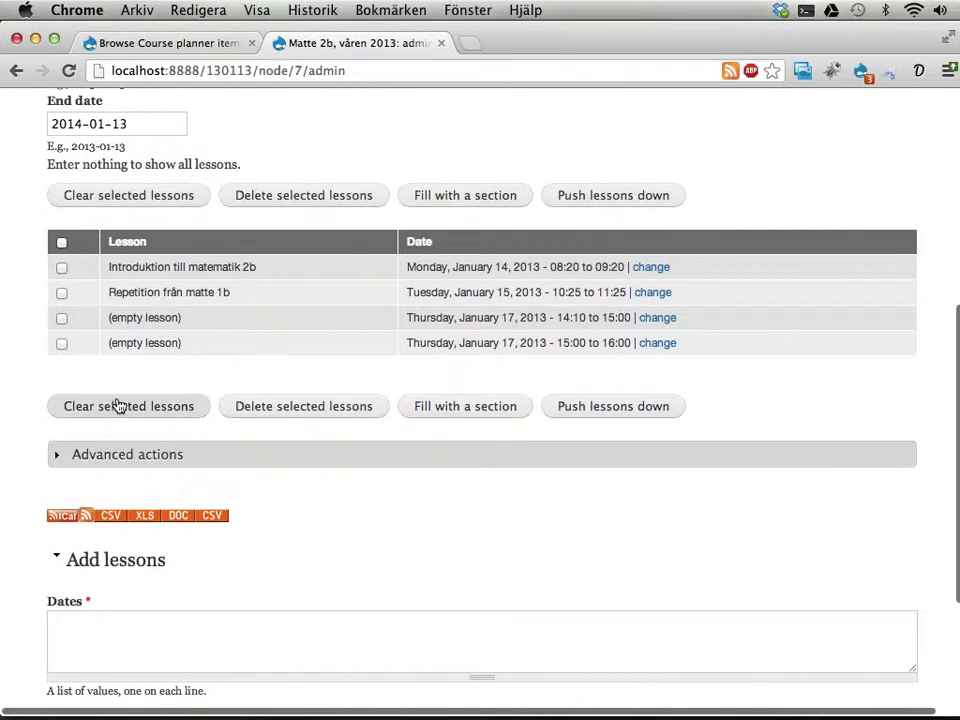
- Select all lessons in the list and start the advanced action Repeat until on them
left_click(61, 244)
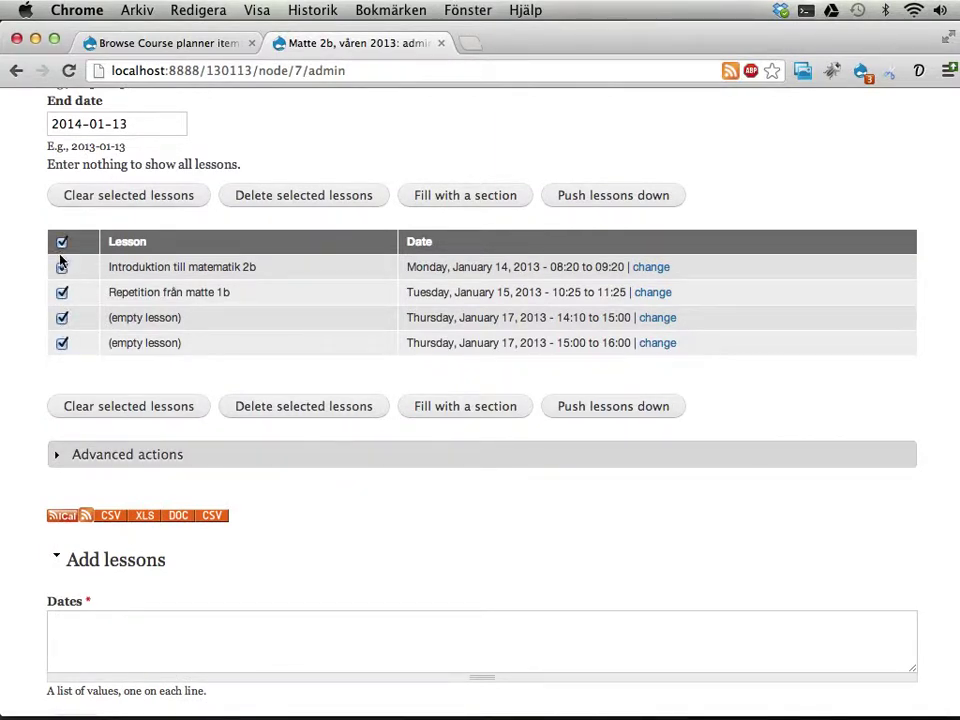
left_click(120, 458)
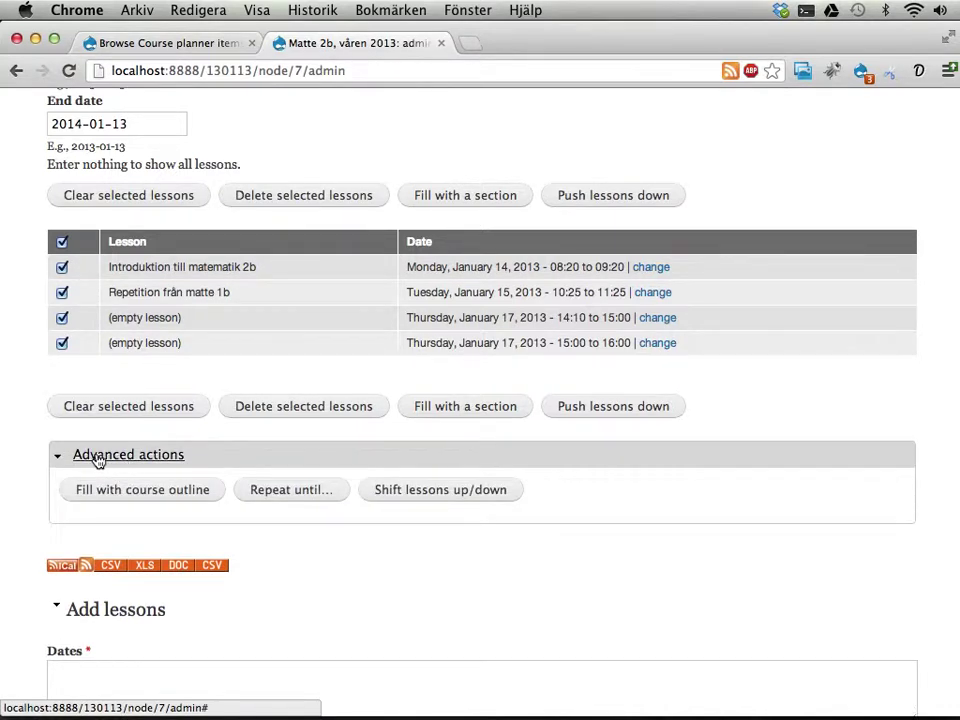
left_click(270, 503)
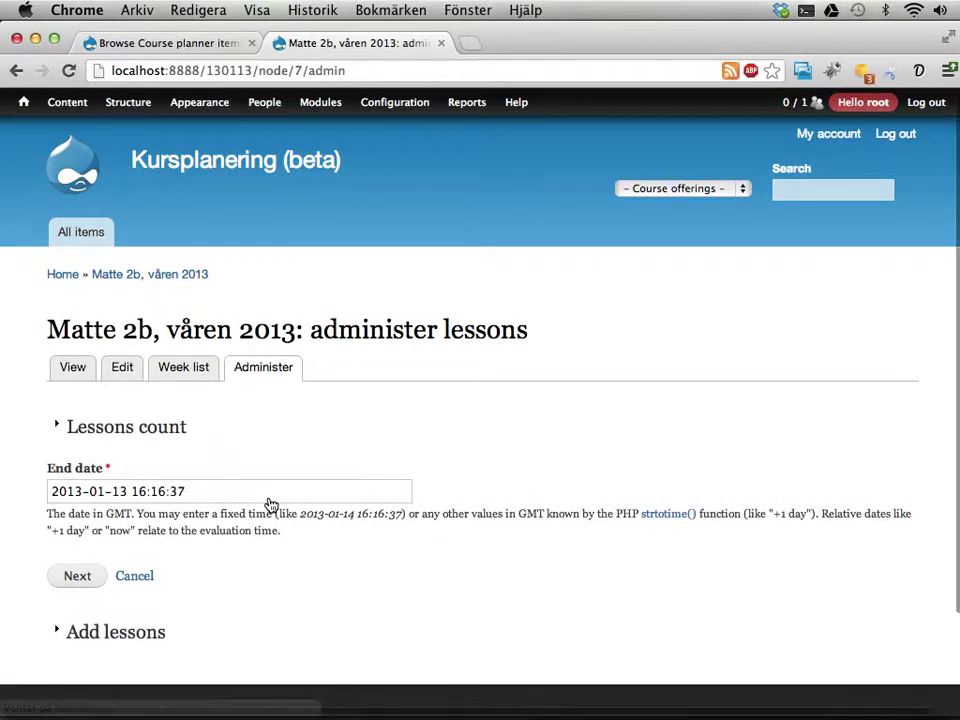
- Set the end date of the repetition to 2013-05-31 and run the action on the selected lessons
left_click(132, 491)
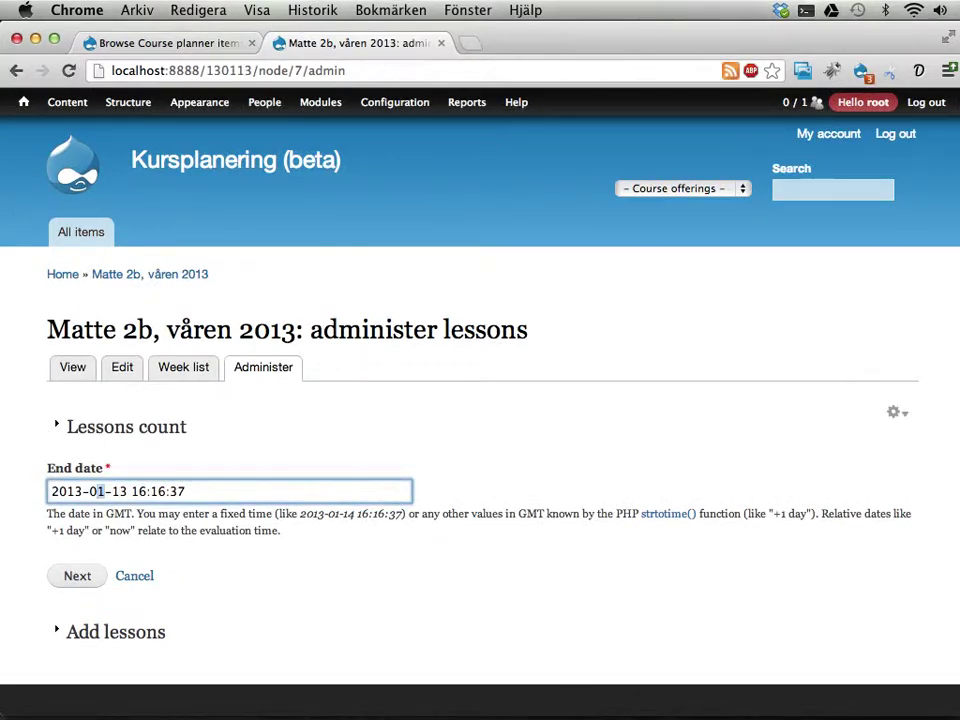
double_click(117, 491)
type("31")
key("Delete")
key("Delete")
key("Delete")
key("Delete")
key("Delete")
key("Delete")
key("Delete")
key("Delete")
key("Delete")
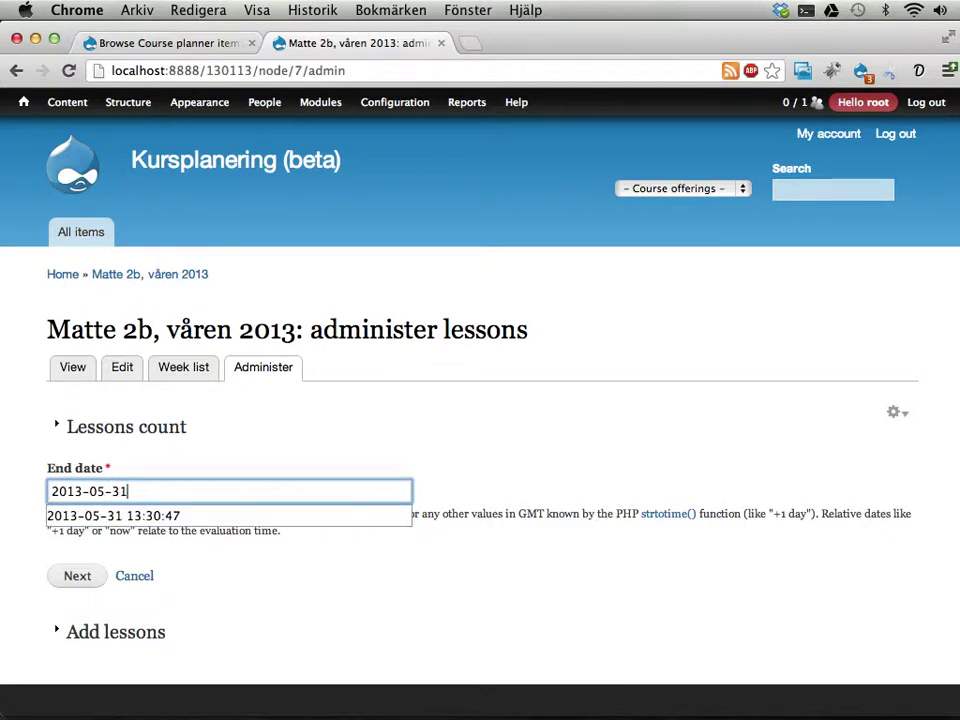
left_click(261, 456)
left_click(75, 576)
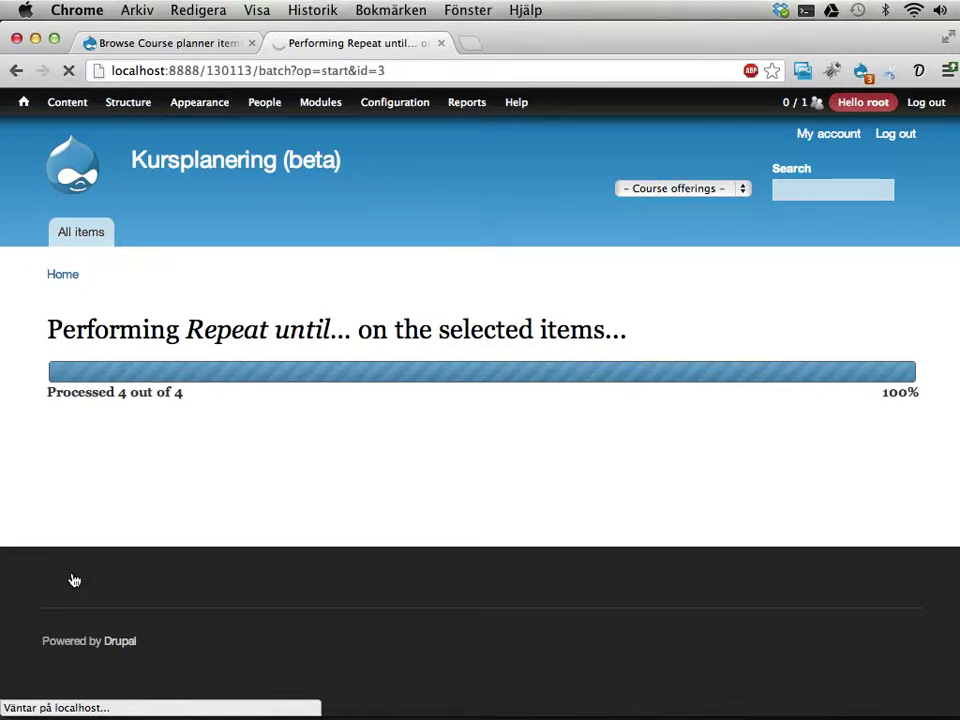
- Review the dates of the repeated lessons in the administration list
scroll(227, 602, "down", 10)
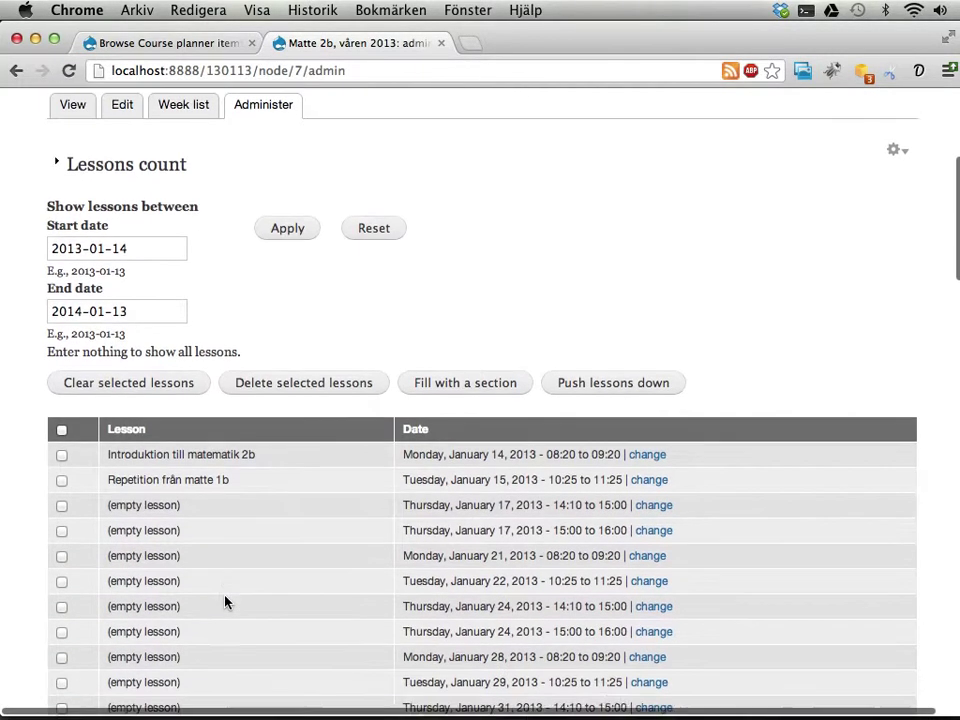
scroll(399, 501, "down", 15)
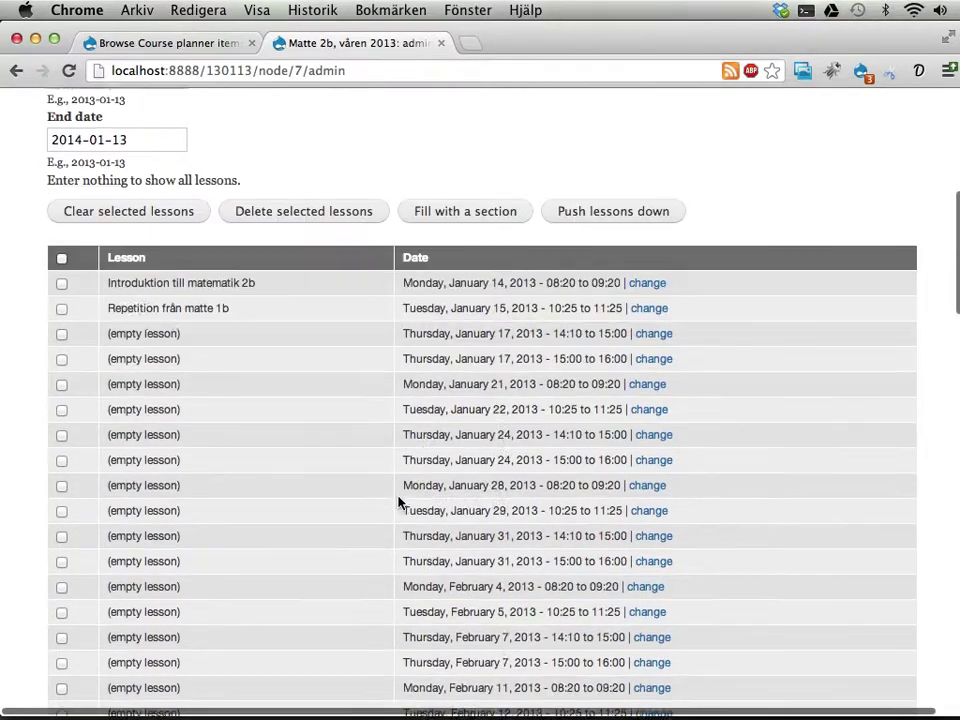
scroll(399, 501, "down", 20)
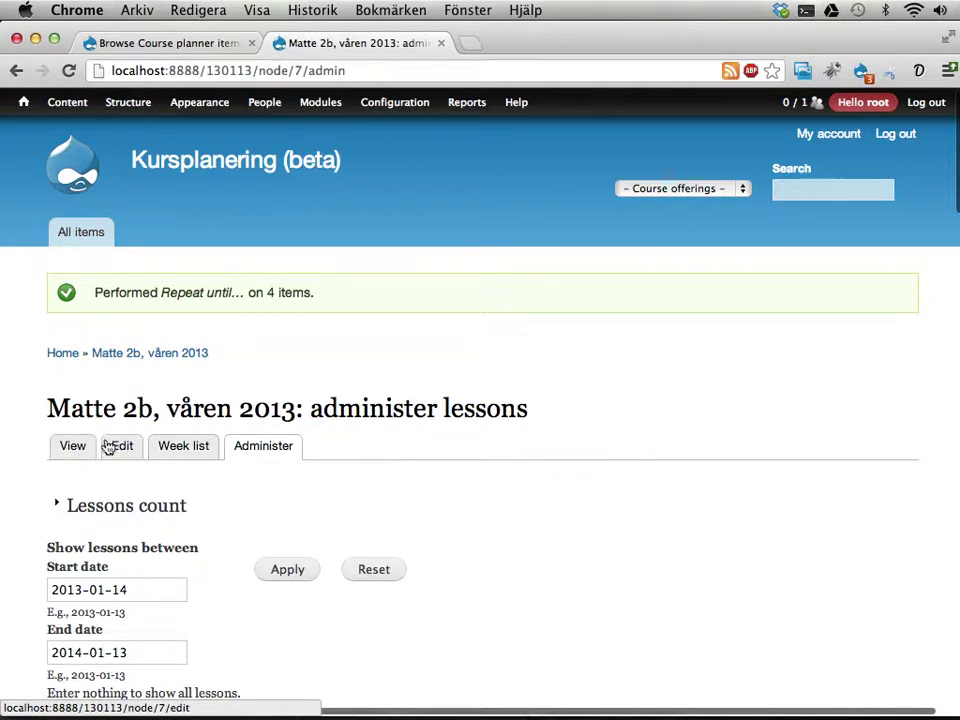
- Open the course's calendar view and review the months from January to April 2013, returning to January
left_click(267, 445)
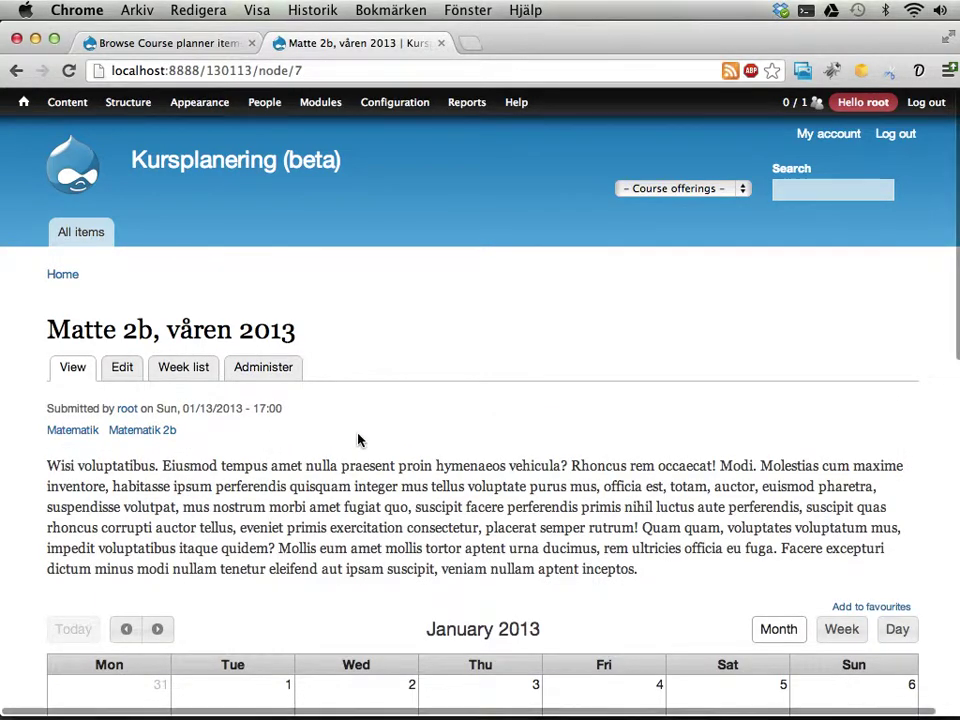
scroll(360, 440, "down", 5)
scroll(360, 440, "down", 3)
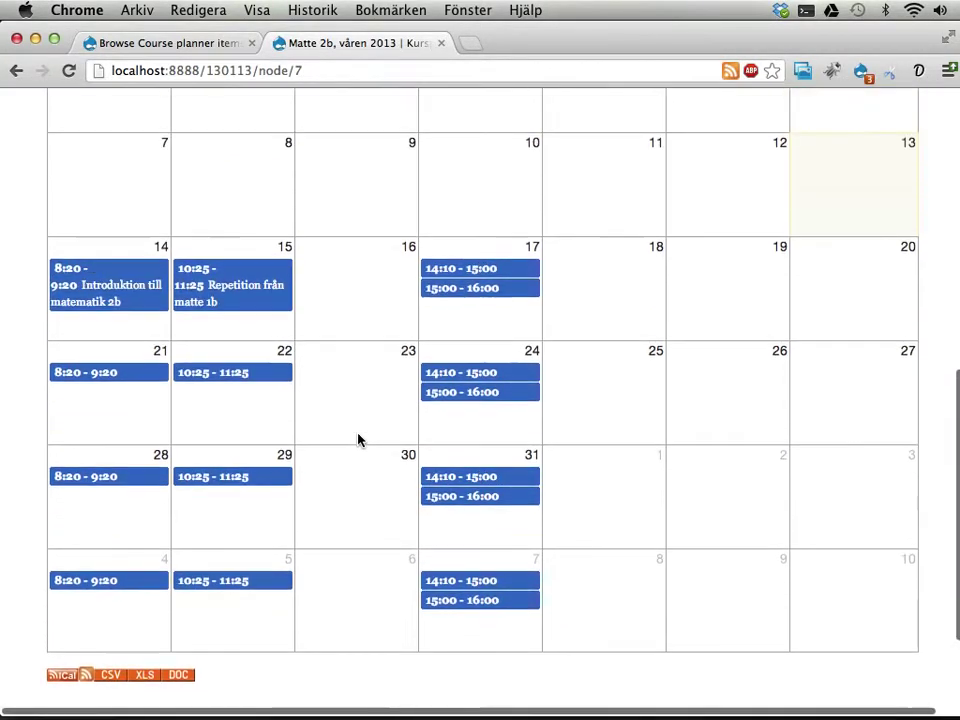
scroll(414, 321, "up", 5)
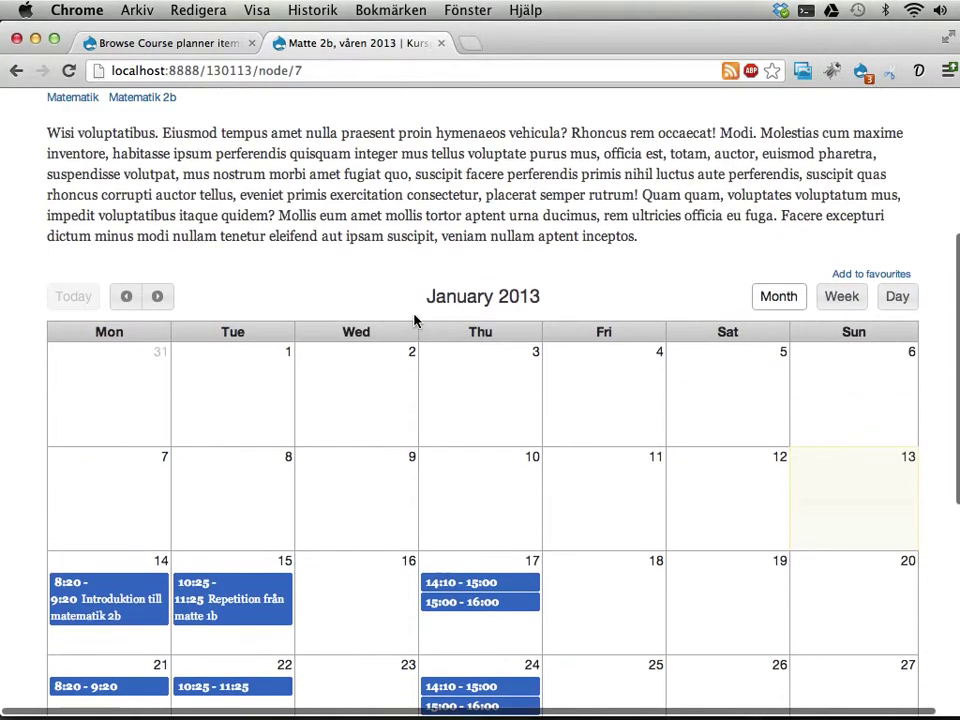
left_click(159, 295)
left_click(160, 296)
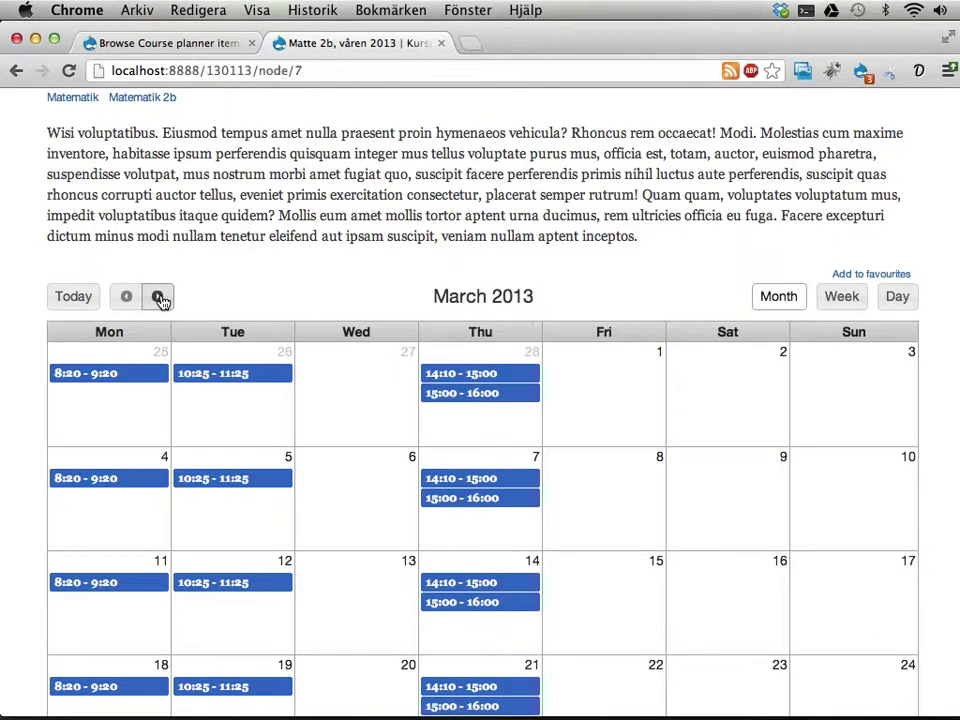
left_click(160, 297)
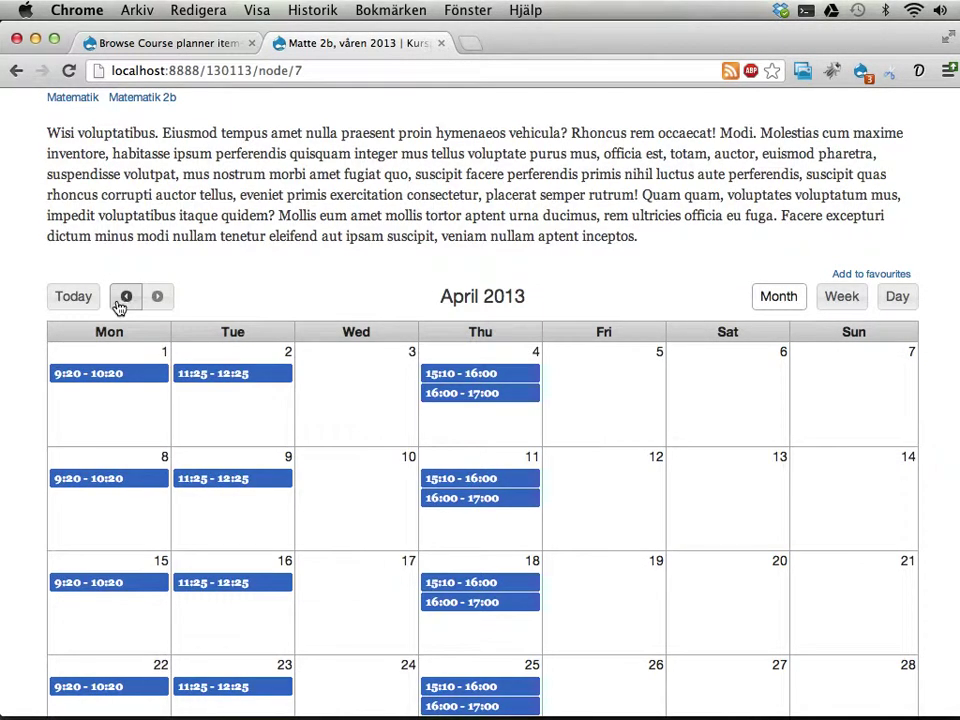
left_click(124, 304)
left_click(124, 302)
left_click(123, 303)
- Move the 8:20 - 9:20 lesson from Monday, January 28 to Saturday, February 2 in the calendar and dismiss the save notice
scroll(257, 356, "down", 5)
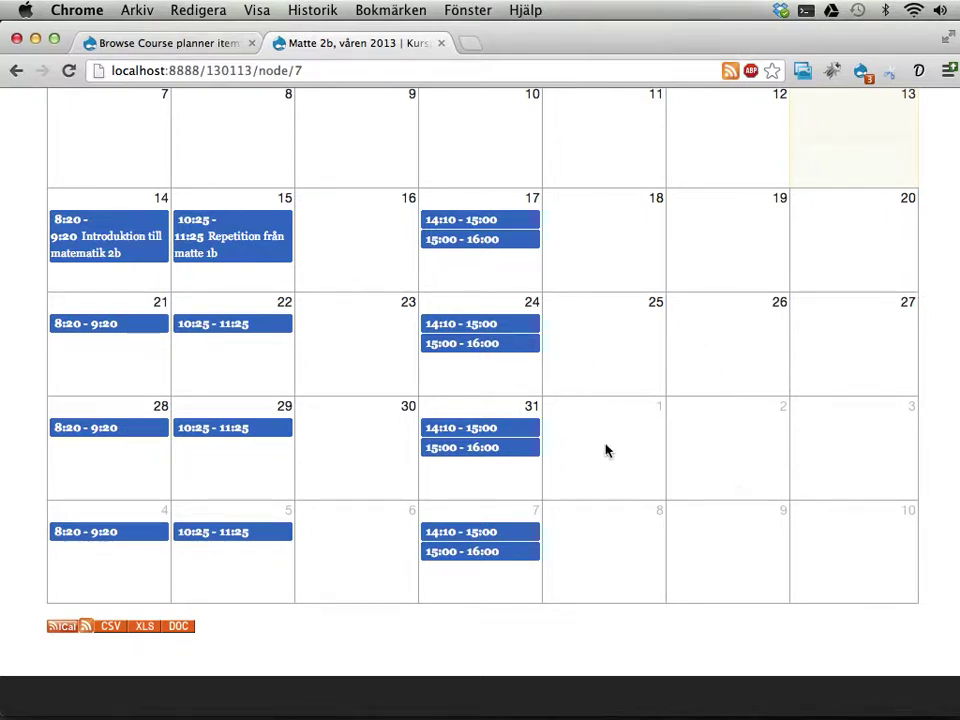
left_click_drag(129, 437, 741, 457)
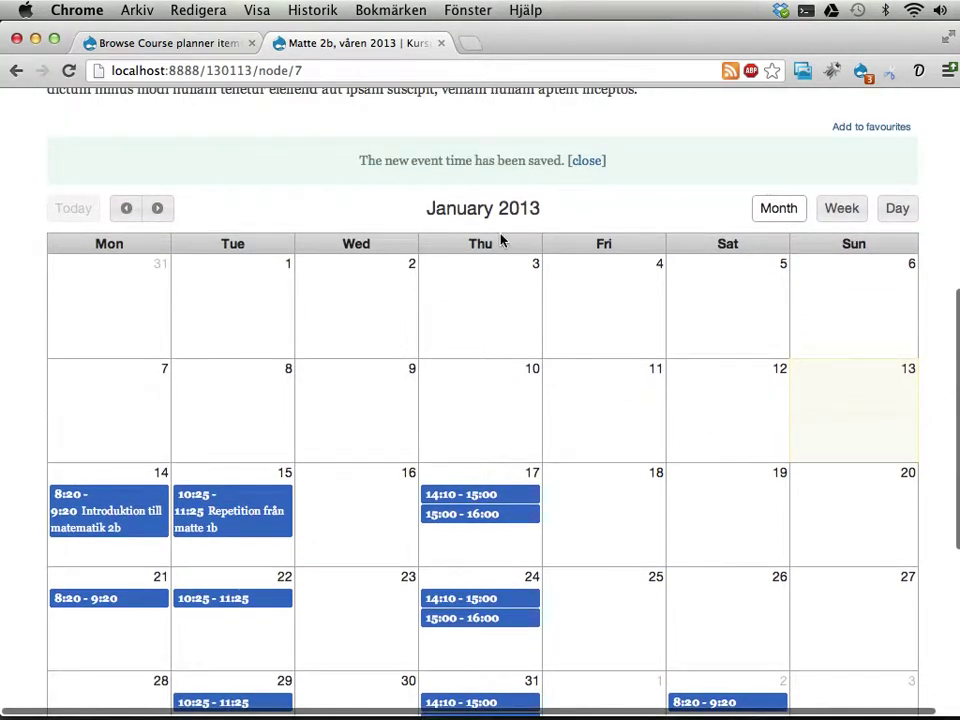
left_click(587, 160)
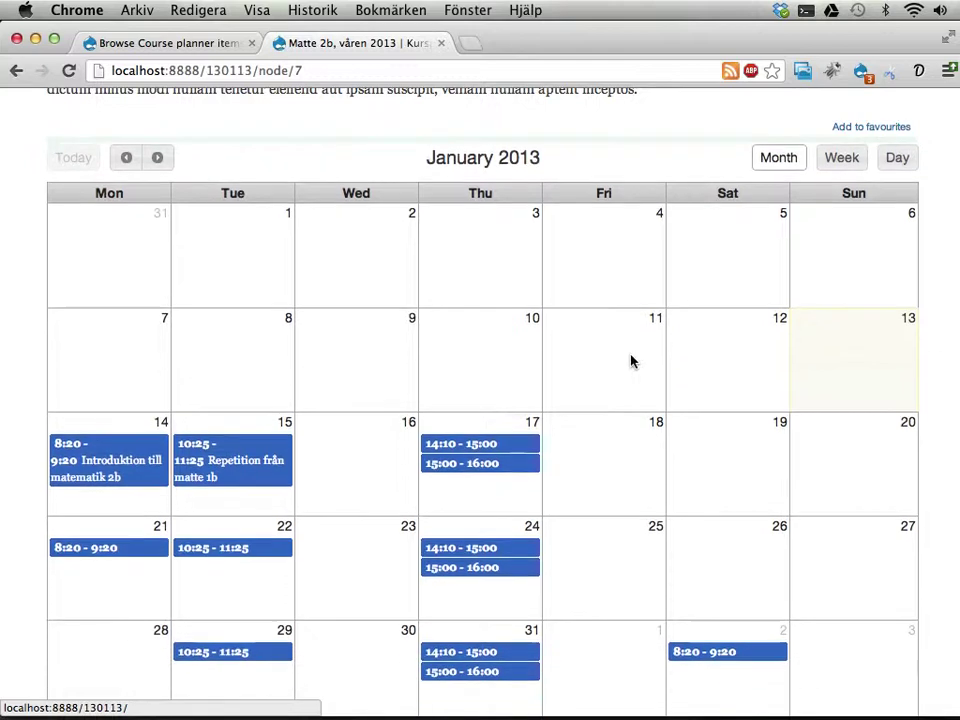
scroll(632, 360, "down", 4)
scroll(663, 366, "up", 5)
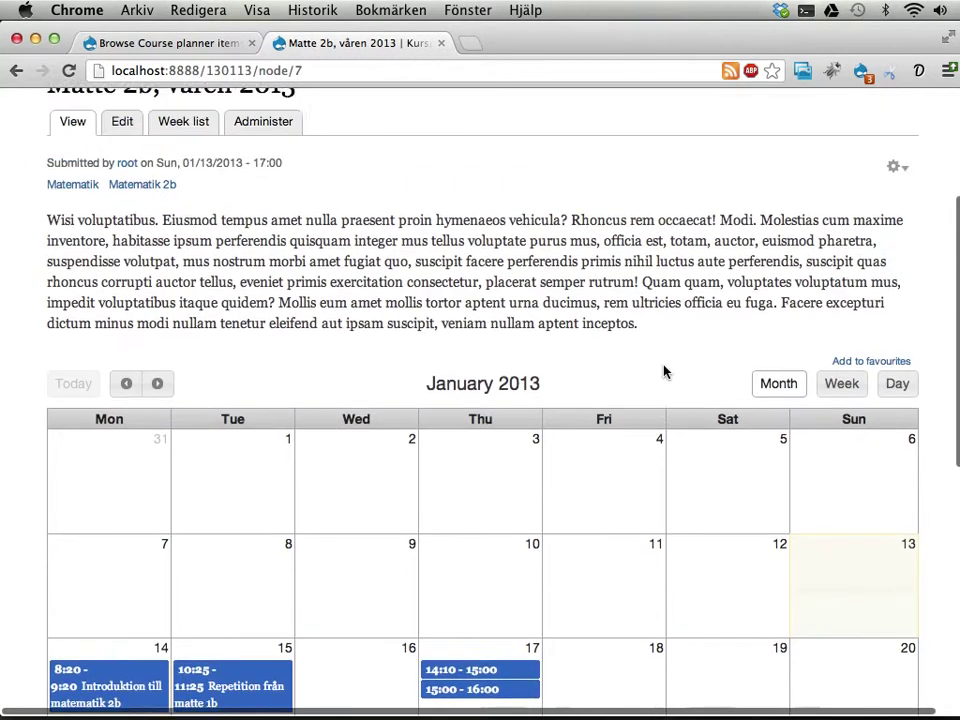
- Return to the lesson administration list and locate the lesson on Saturday, February 2, 2013
left_click(262, 207)
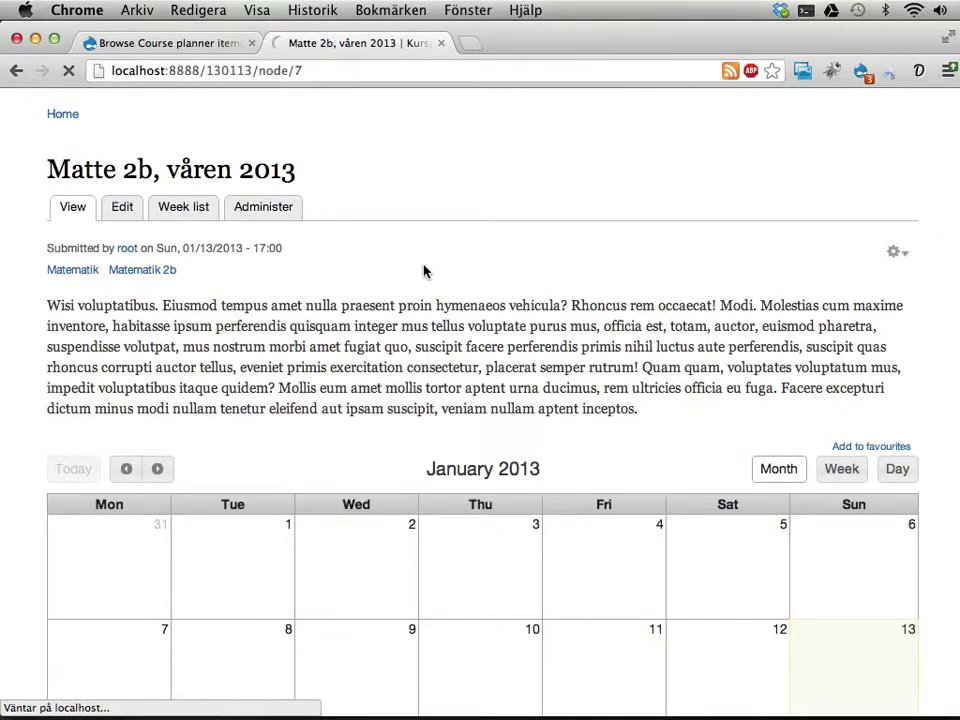
scroll(441, 413, "down", 8)
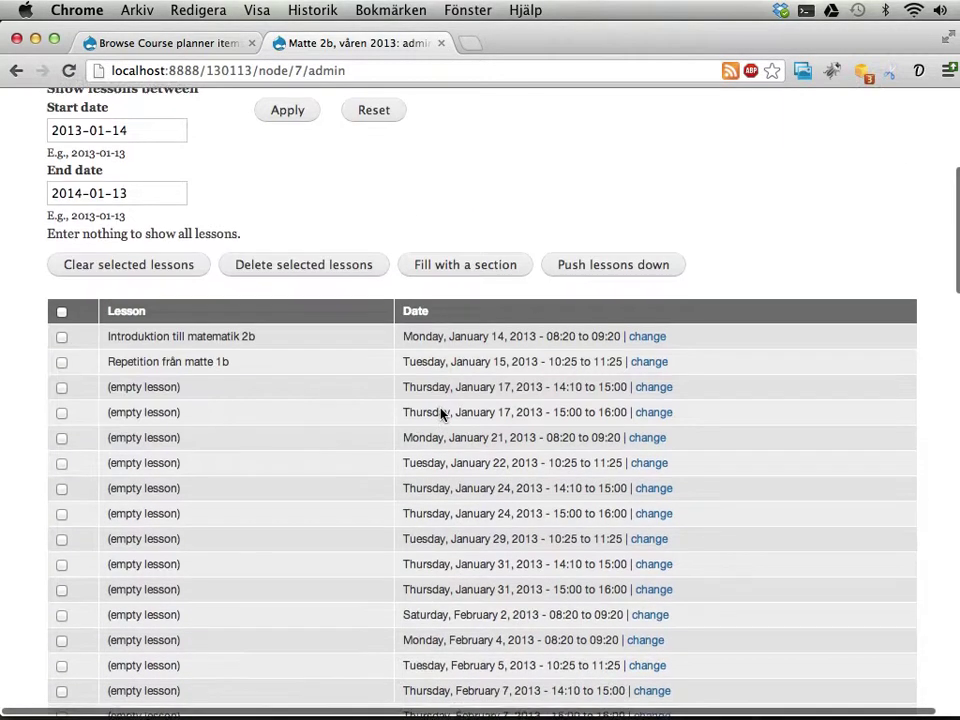
scroll(441, 413, "down", 5)
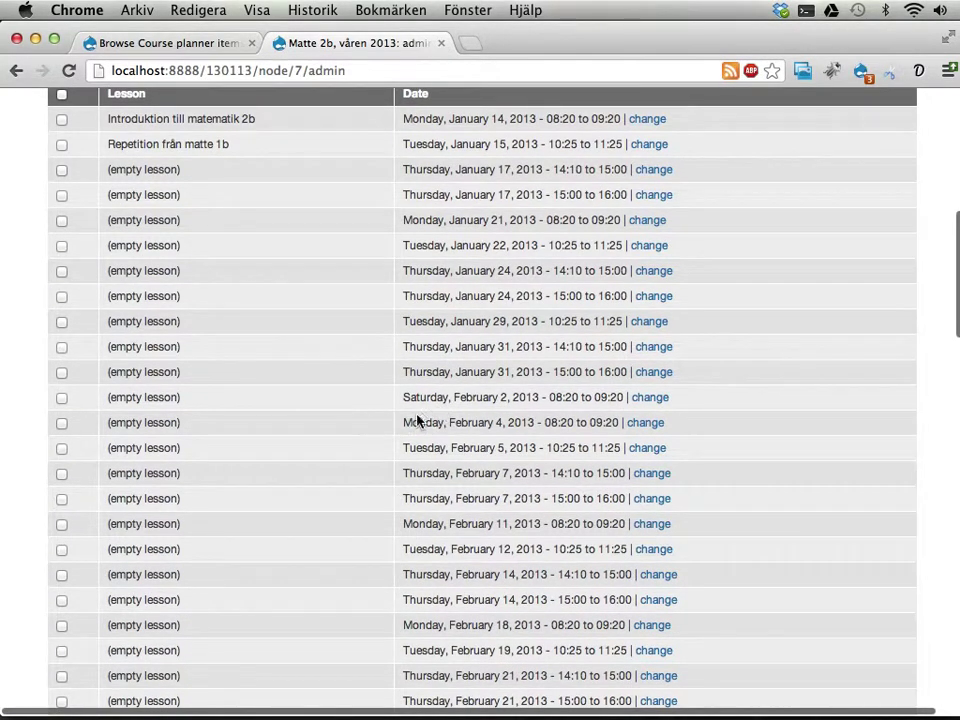
double_click(416, 400)
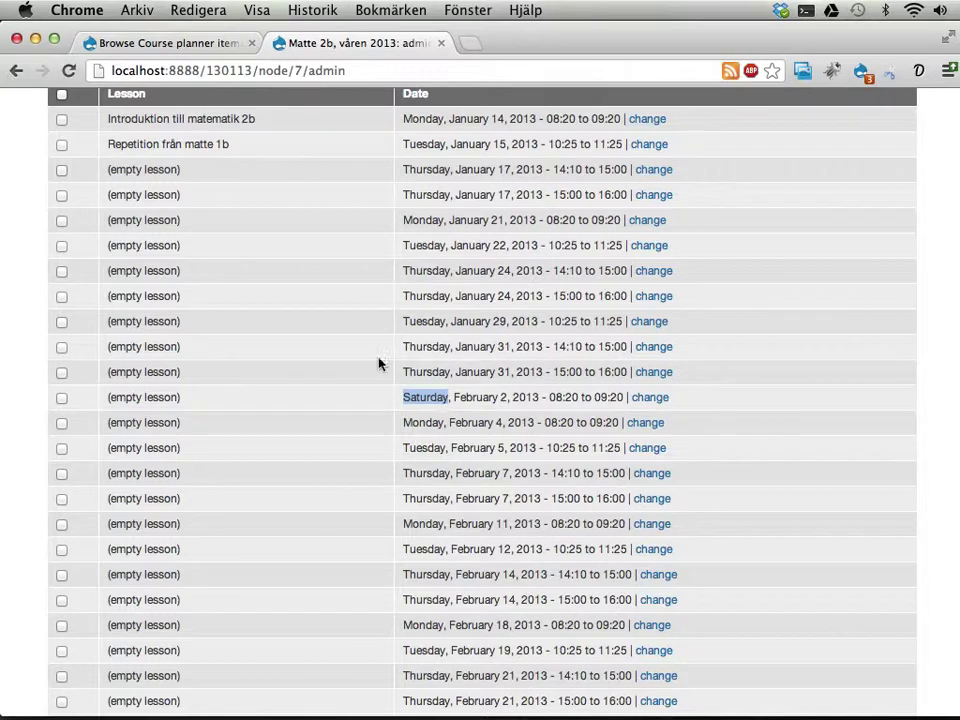
- Delete the four empty lessons dated February 18 to February 21, 2013, and confirm the deletion
scroll(332, 381, "down", 2)
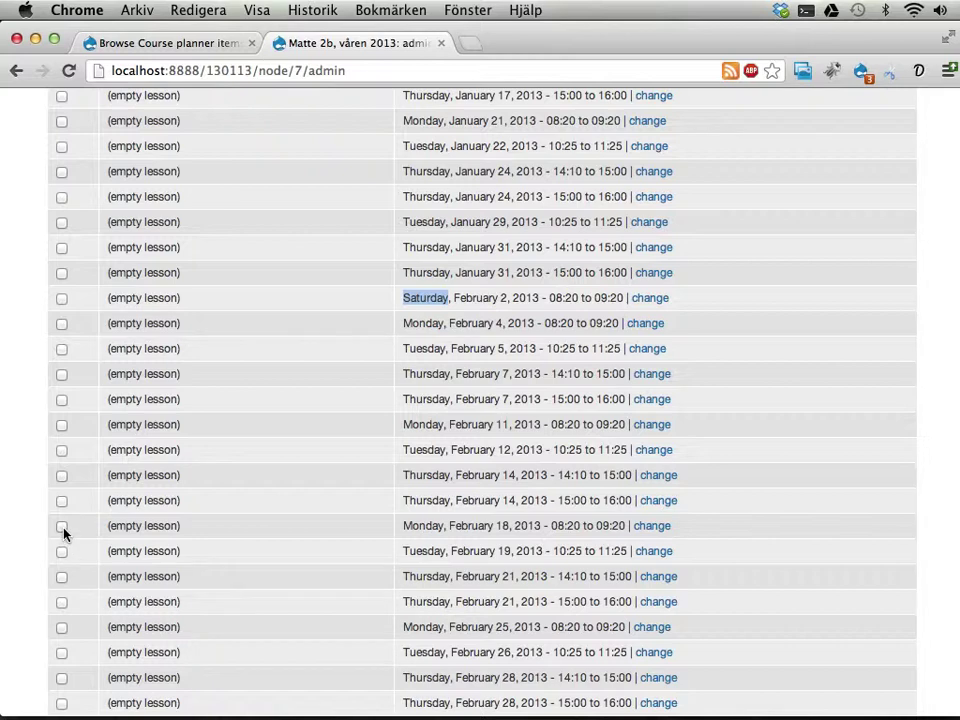
left_click(62, 604)
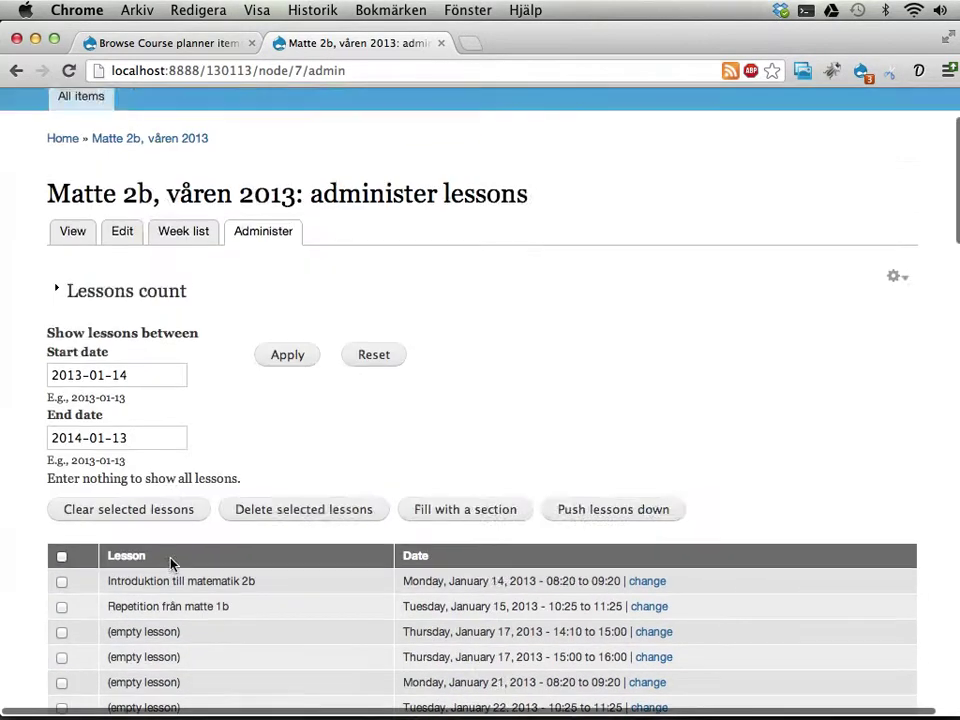
scroll(170, 565, "down", 2)
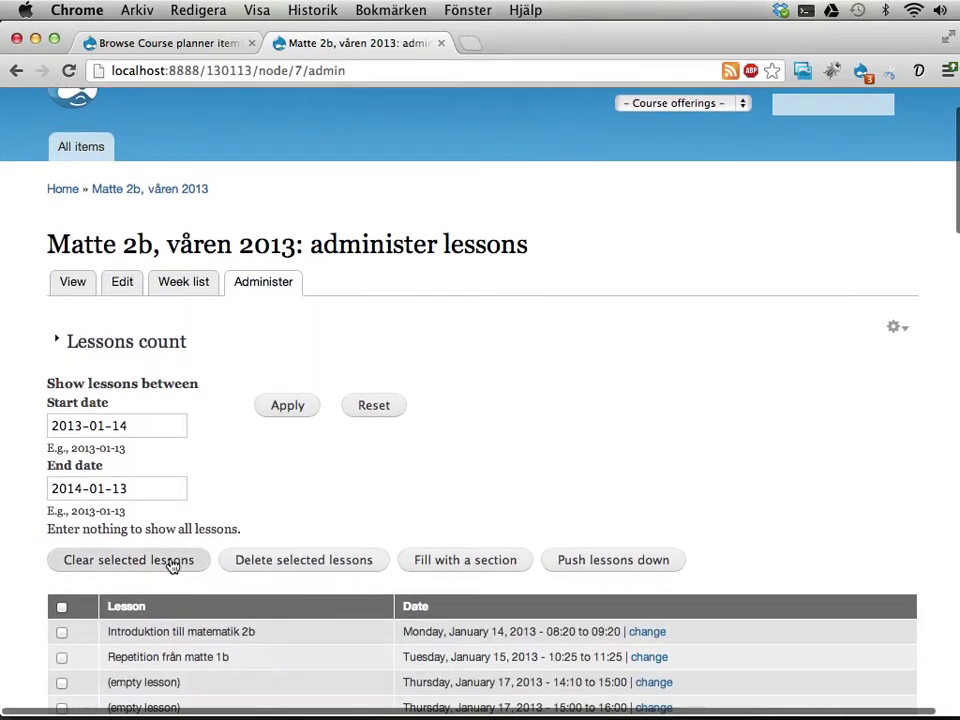
left_click(283, 559)
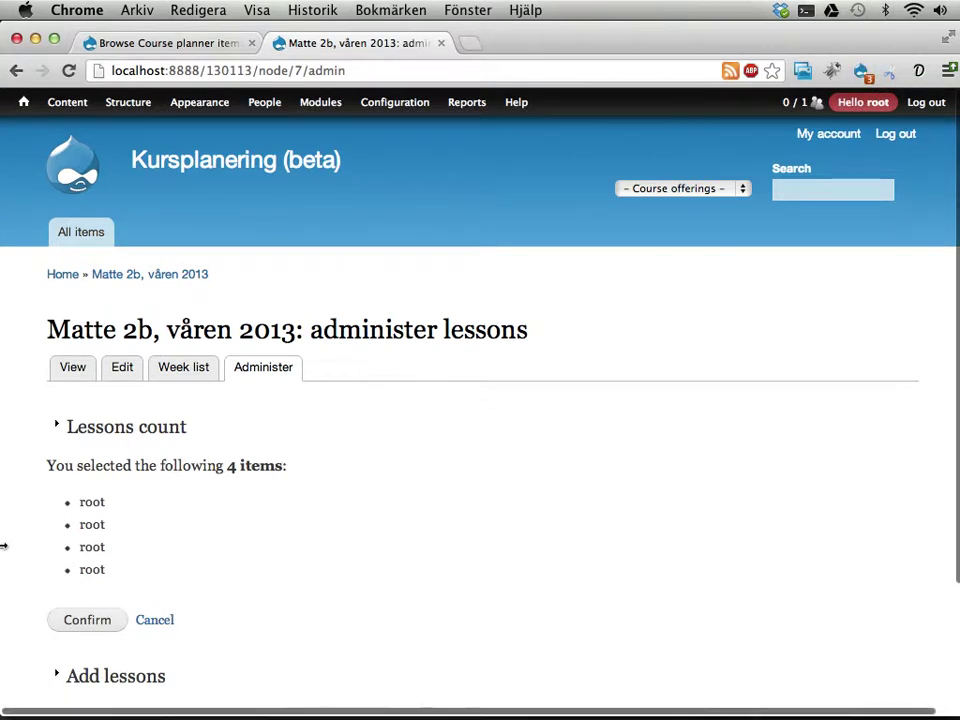
left_click(71, 619)
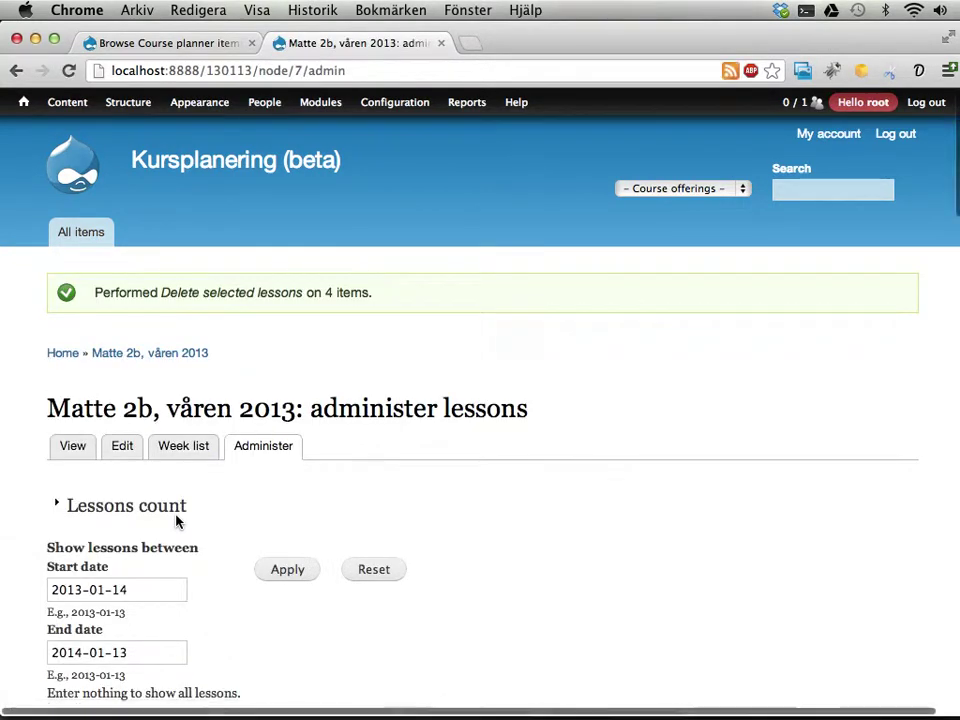
- Open the empty lesson on Tuesday, January 22, 2013, for editing from the lesson list
scroll(323, 516, "down", 3)
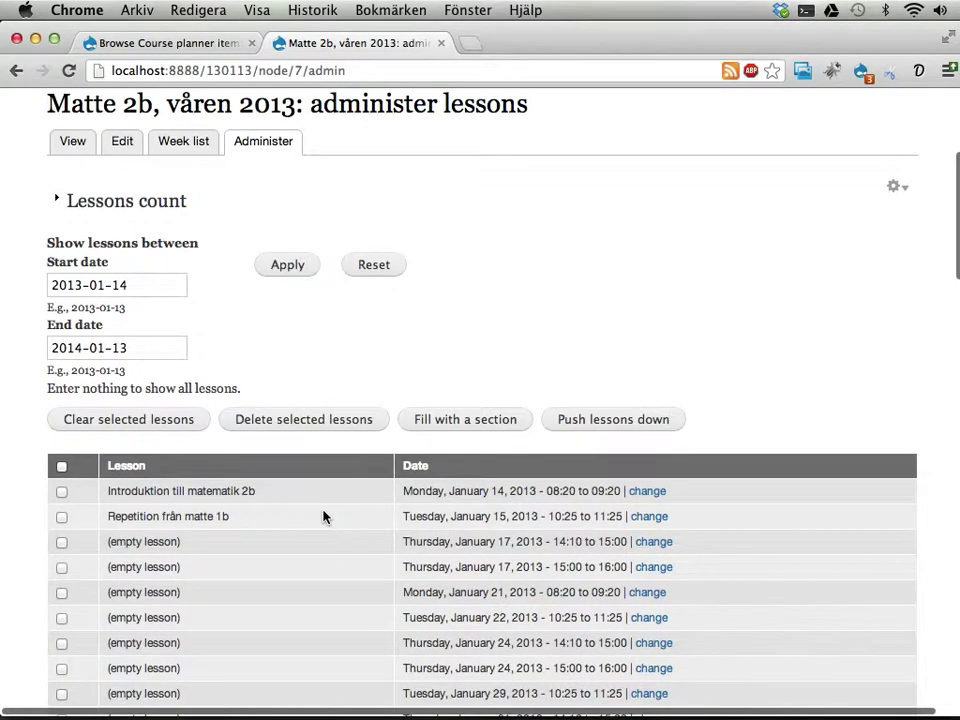
scroll(325, 516, "down", 3)
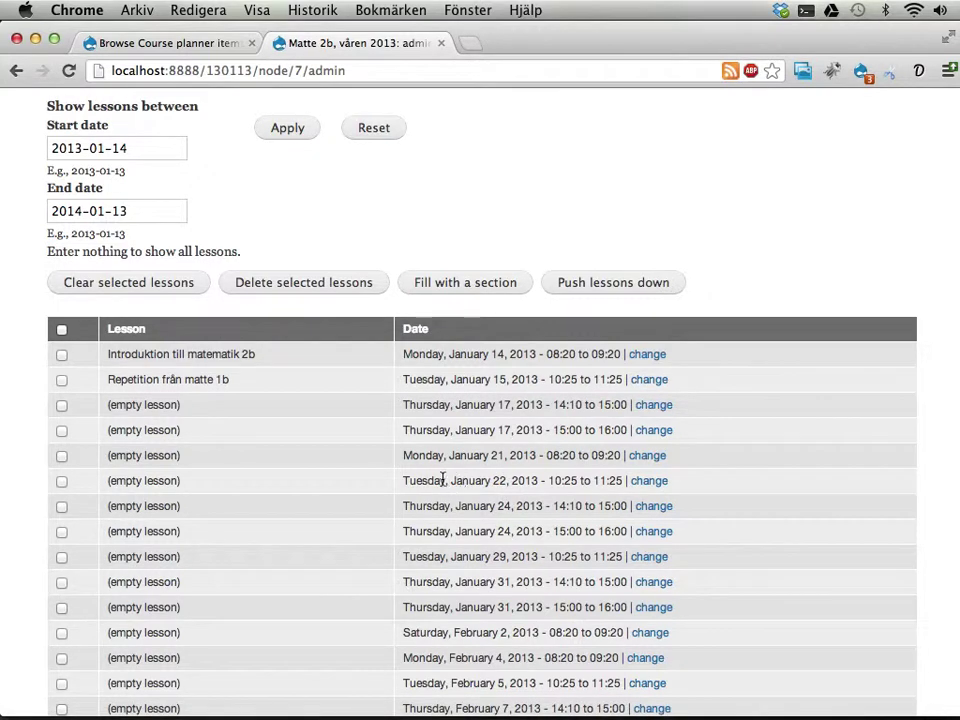
left_click_drag(446, 480, 507, 490)
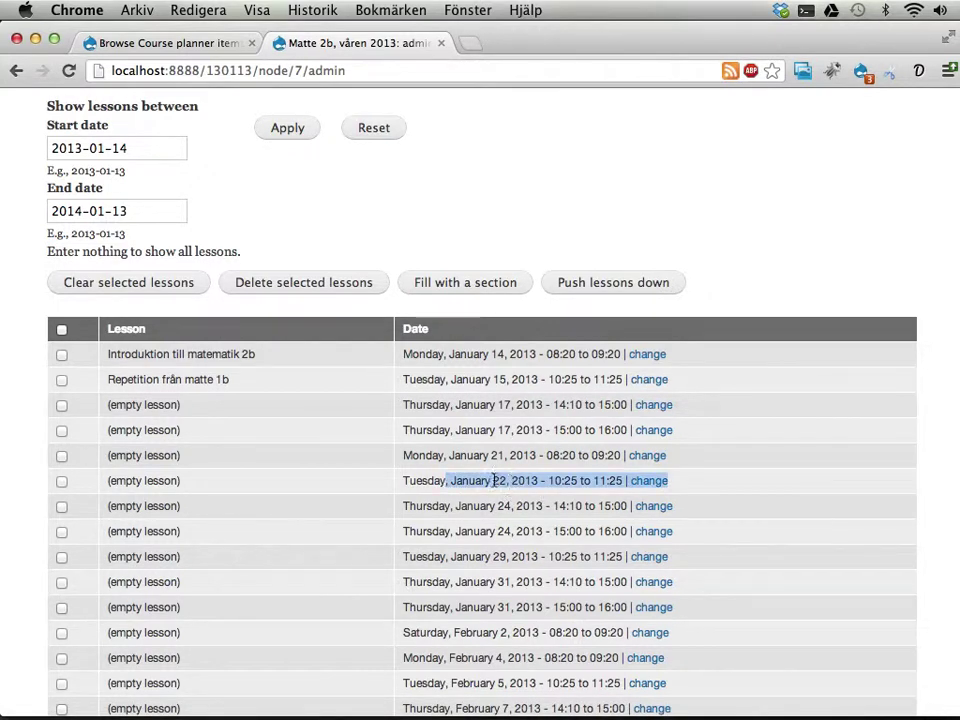
left_click(652, 482)
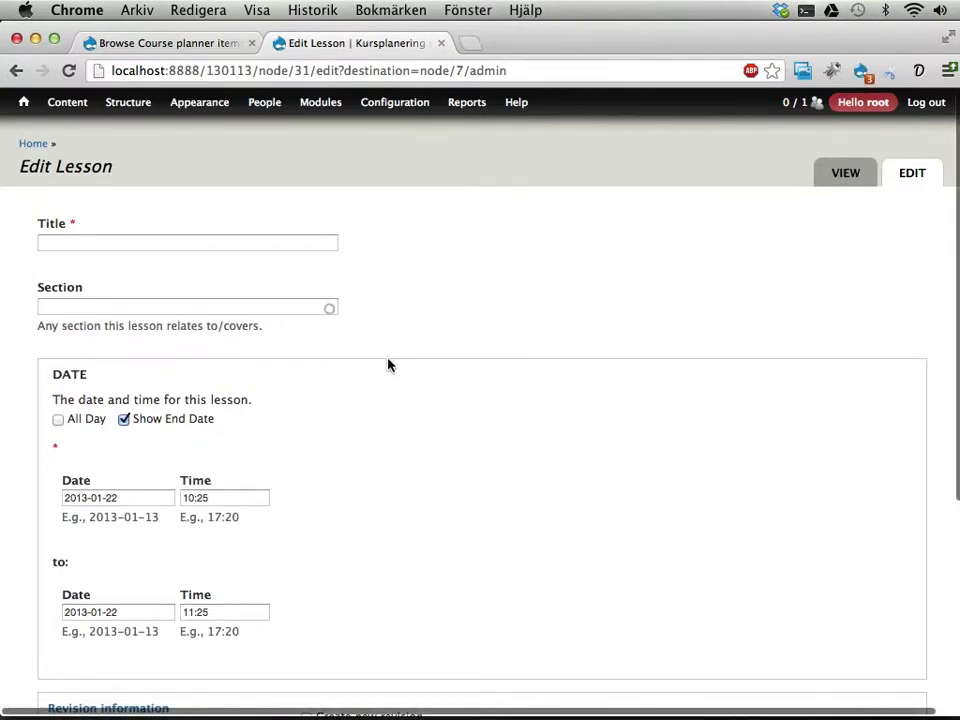
- Title the January 22 lesson "Senarelagd lektion"
left_click(314, 241)
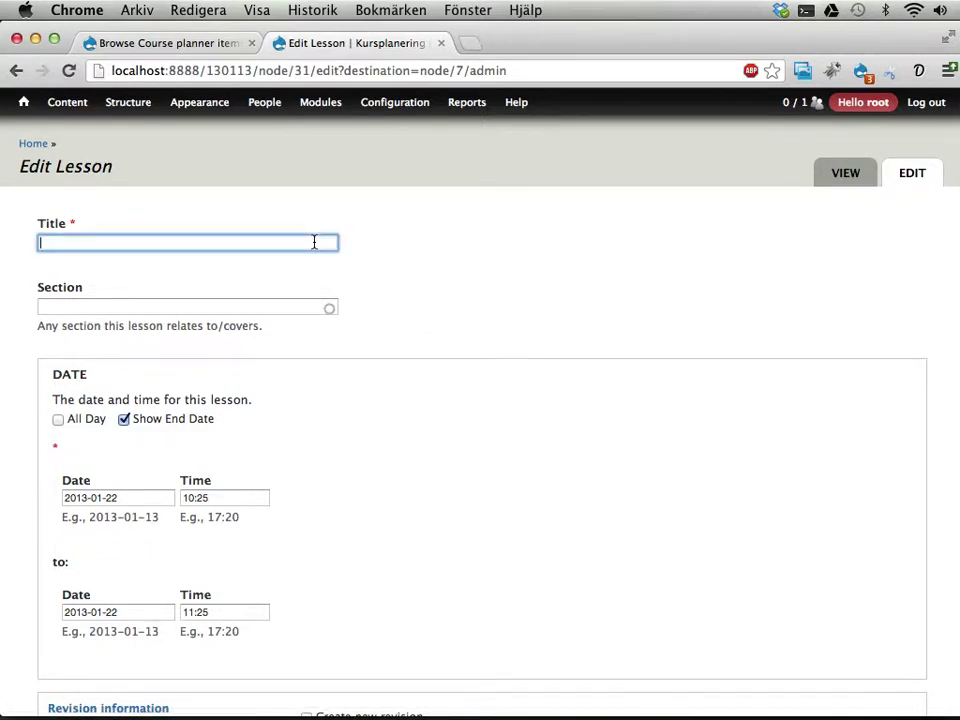
type("S")
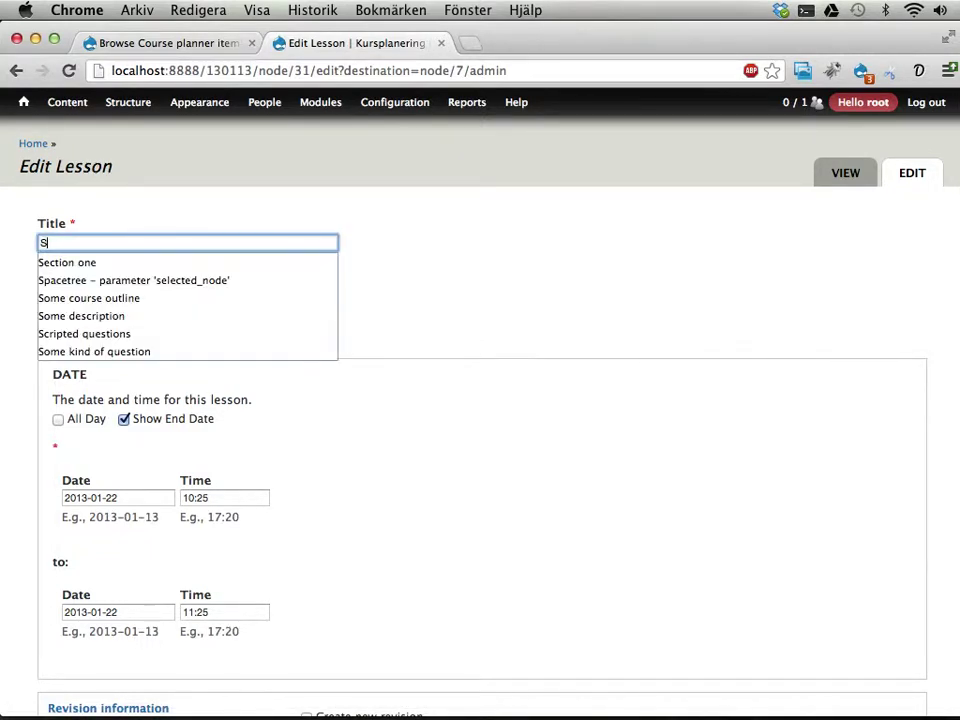
type("enarelagd lektion")
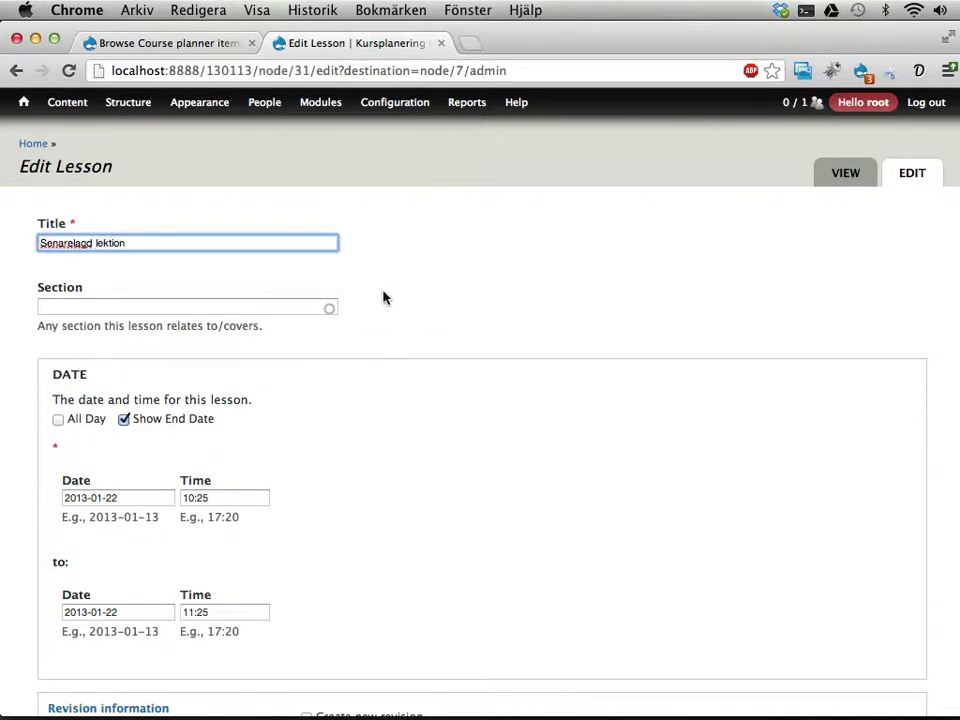
- Set the lesson's start time to 10:40 and its end time to 11:40, and save the lesson
scroll(383, 297, "down", 3)
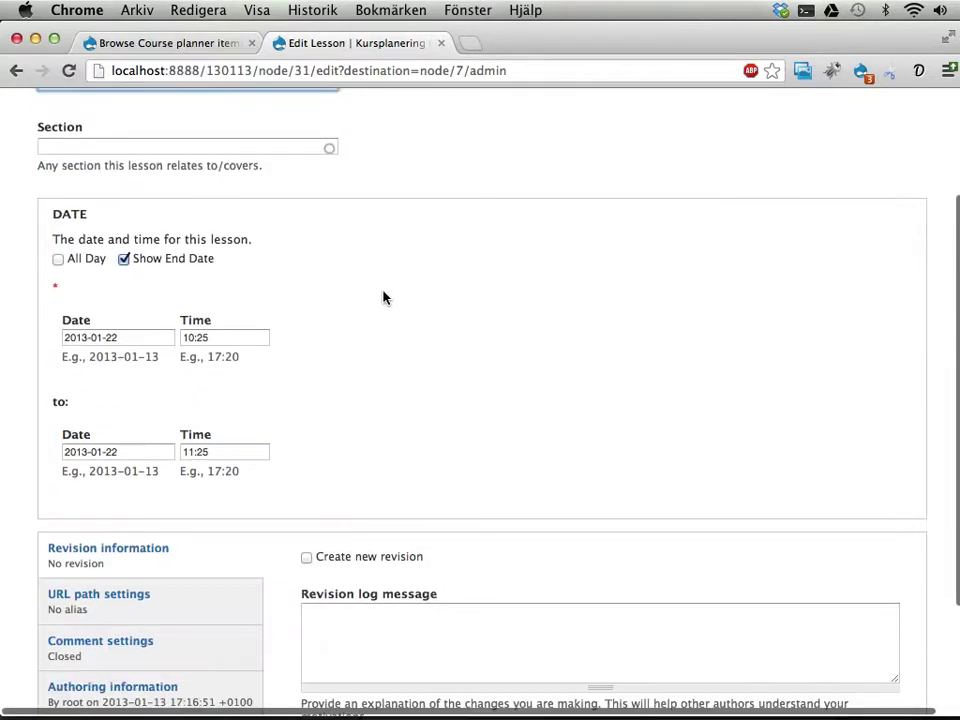
double_click(199, 337)
type("40")
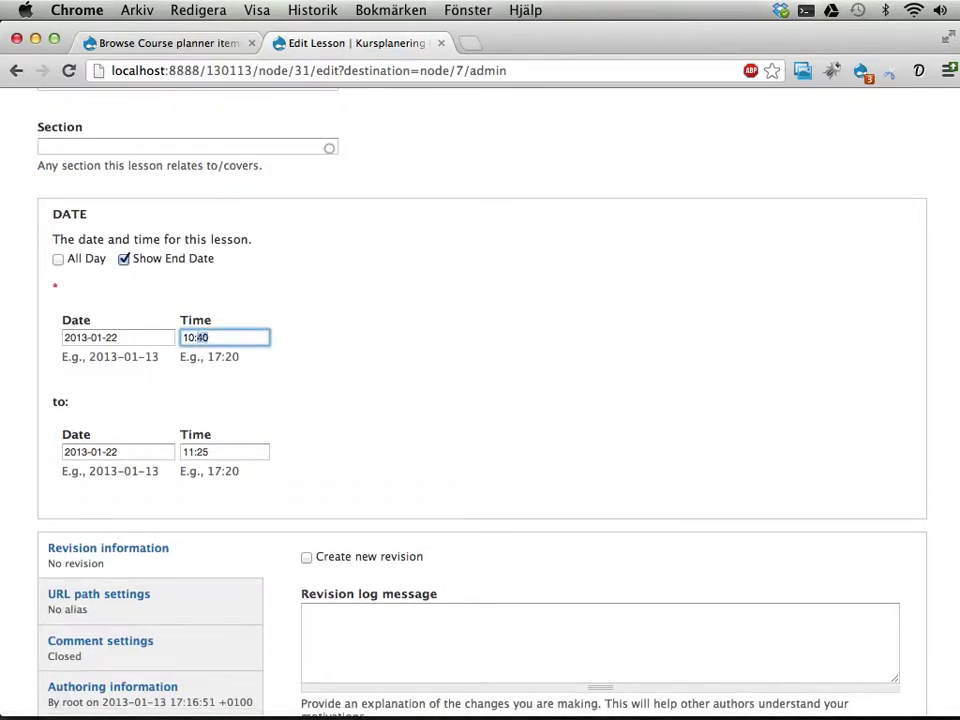
double_click(198, 452)
type("35")
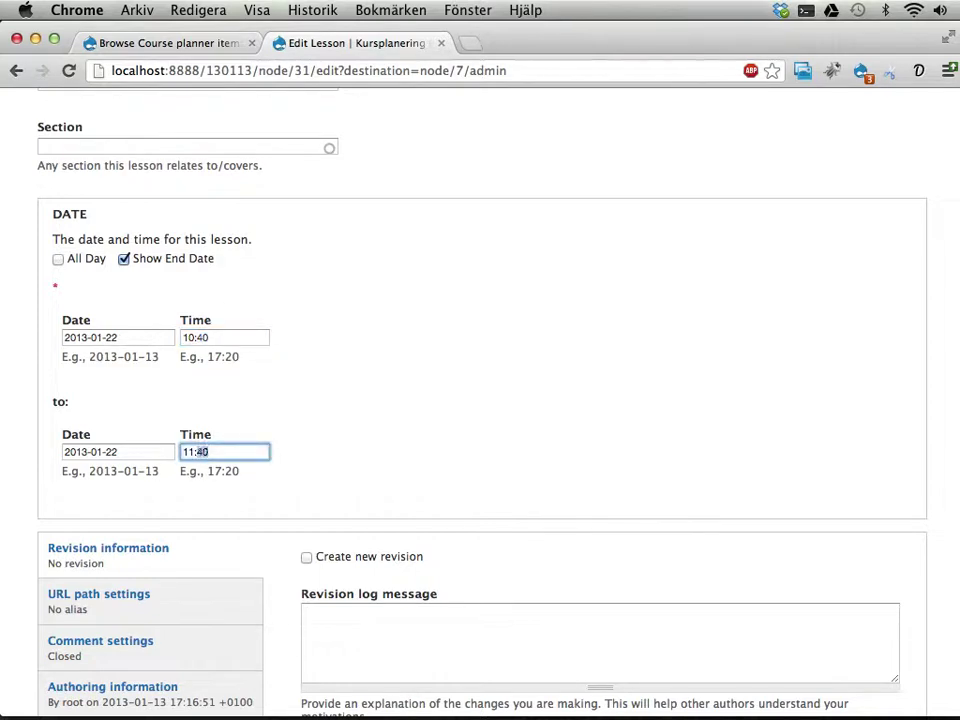
scroll(235, 445, "down", 3)
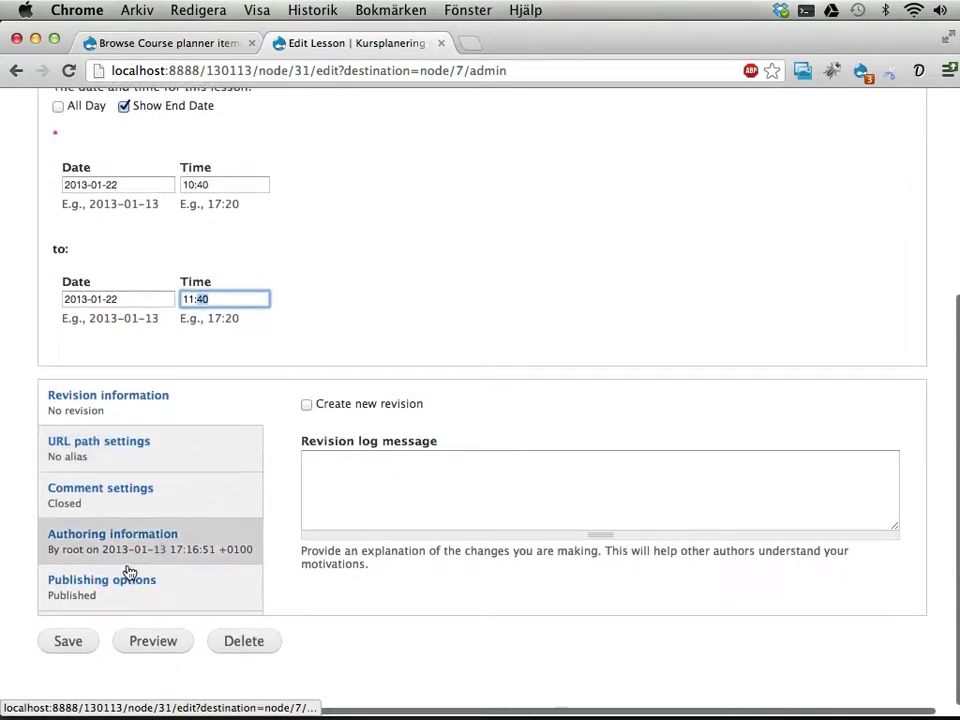
left_click(83, 652)
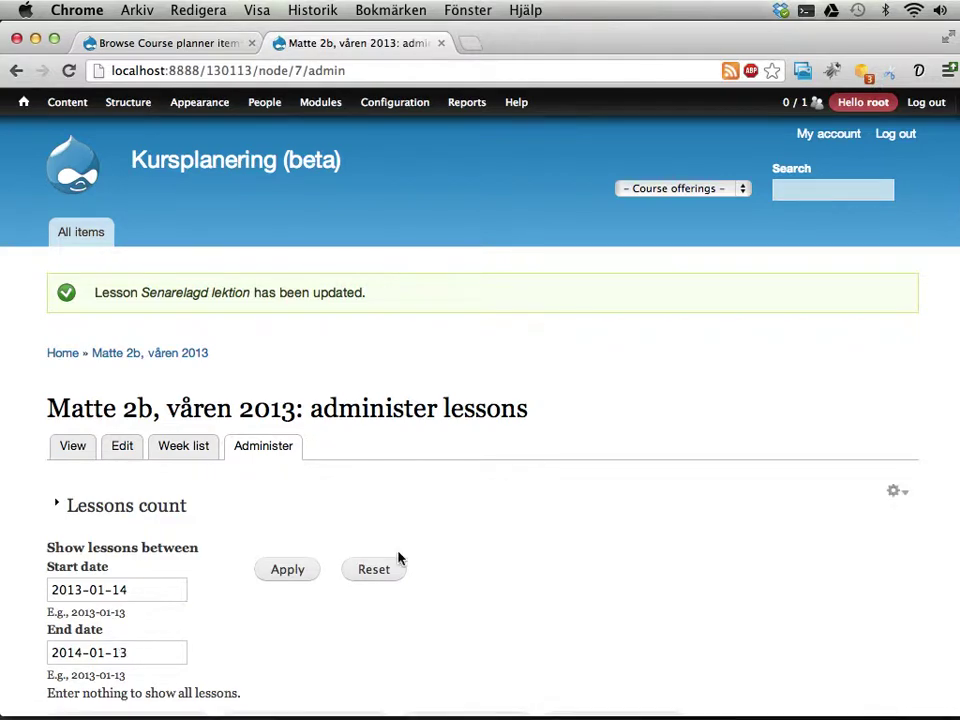
- Examine the full lesson list from January through May 2013 and the export formats offered beneath it
scroll(398, 558, "down", 15)
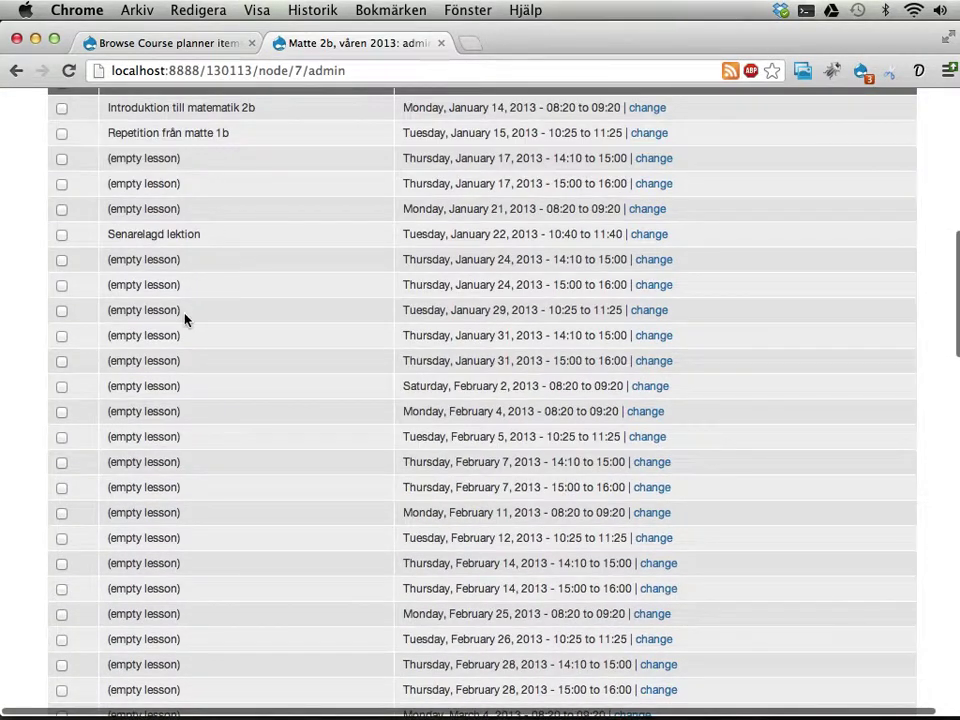
scroll(185, 318, "up", 2)
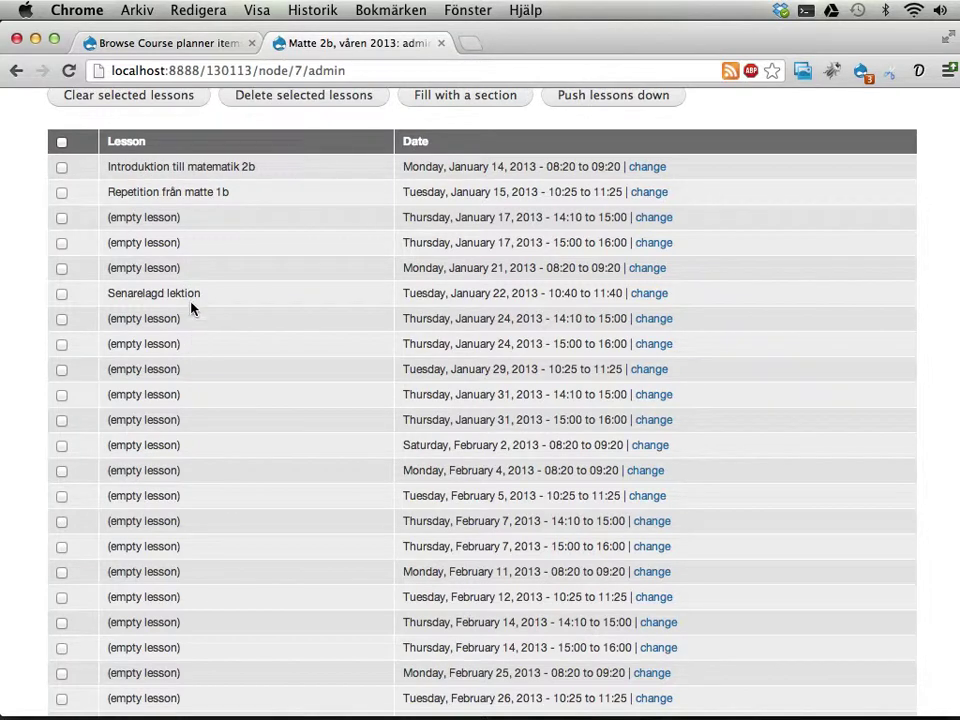
scroll(333, 275, "down", 5)
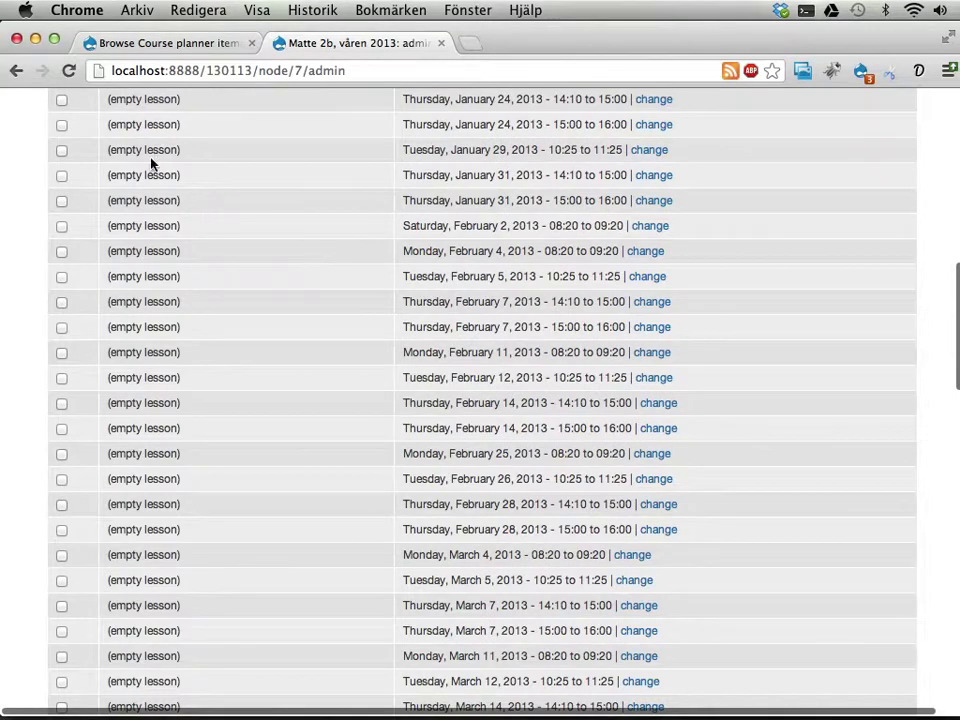
scroll(431, 417, "down", 5)
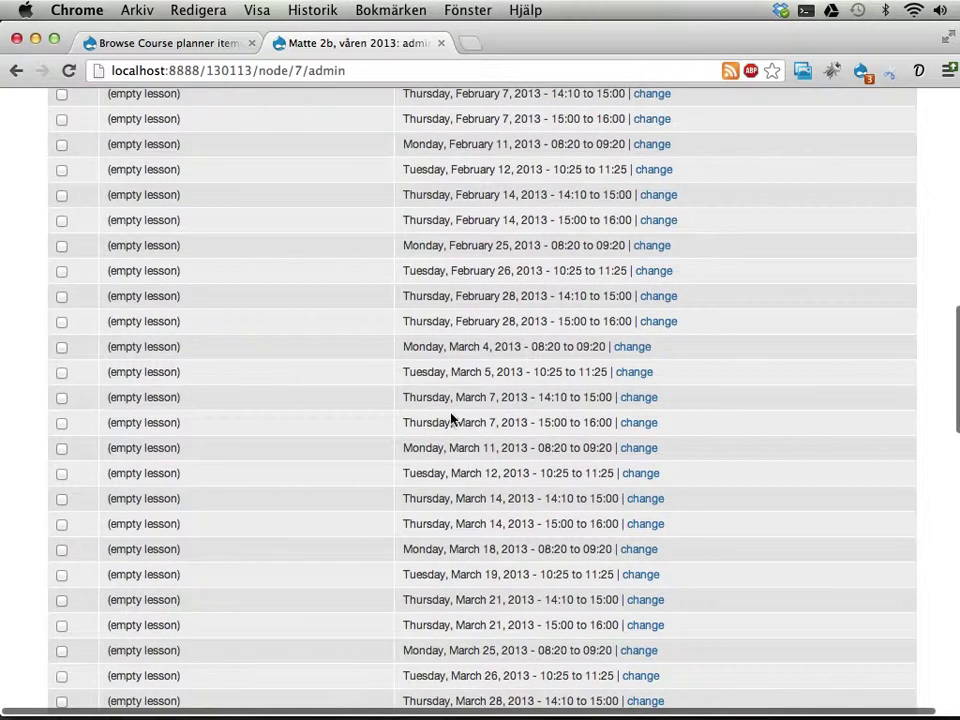
scroll(486, 435, "down", 6)
scroll(484, 432, "down", 10)
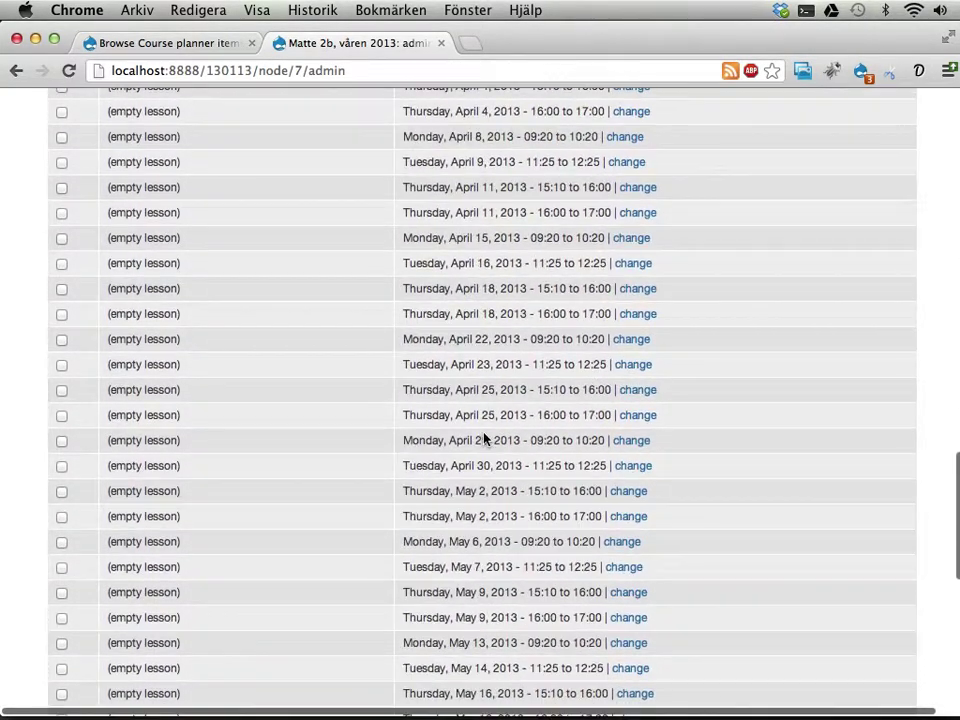
scroll(484, 437, "down", 5)
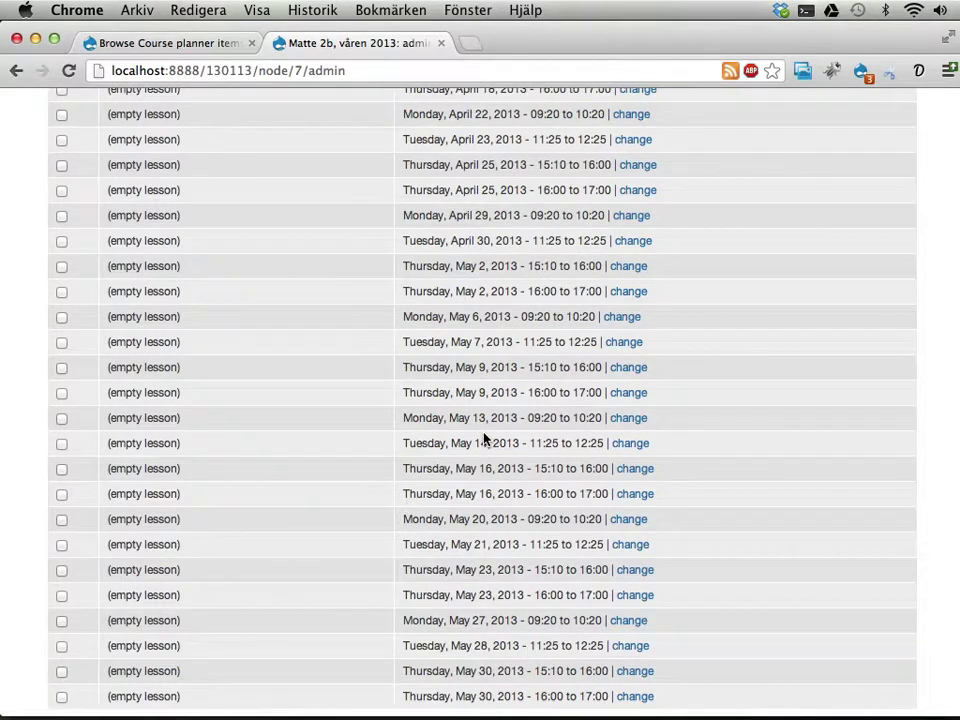
scroll(484, 440, "down", 10)
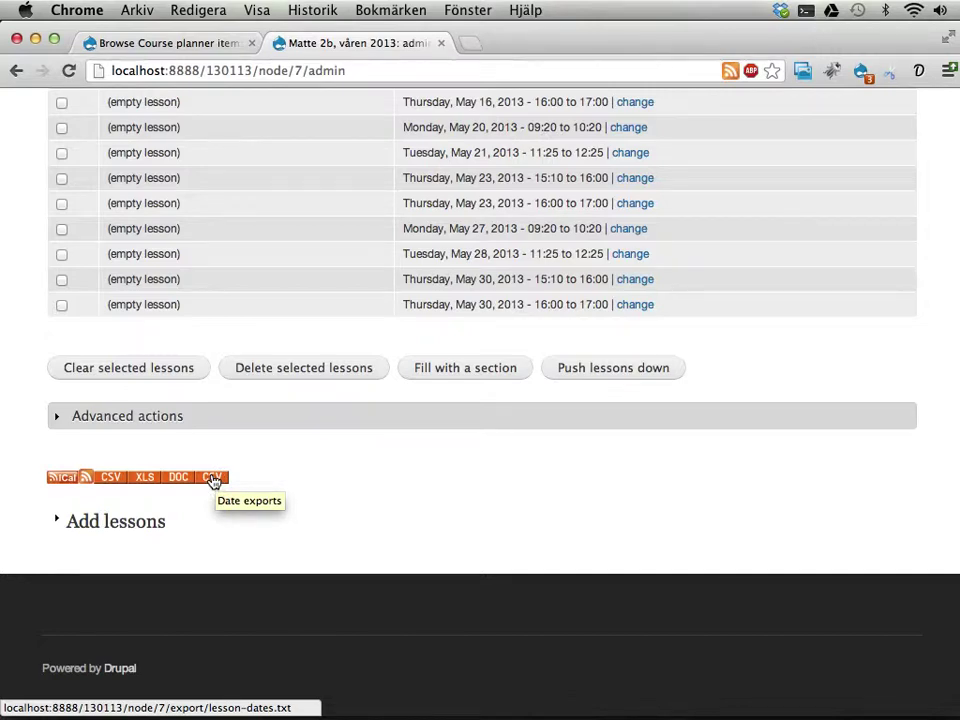
scroll(212, 481, "up", 15)
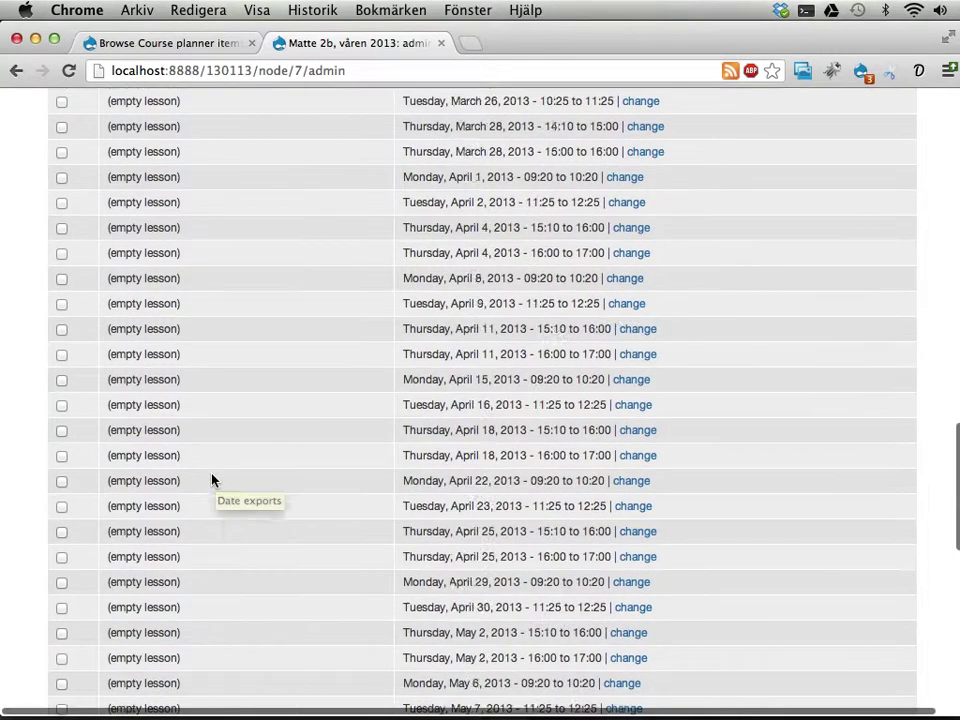
scroll(212, 481, "up", 5)
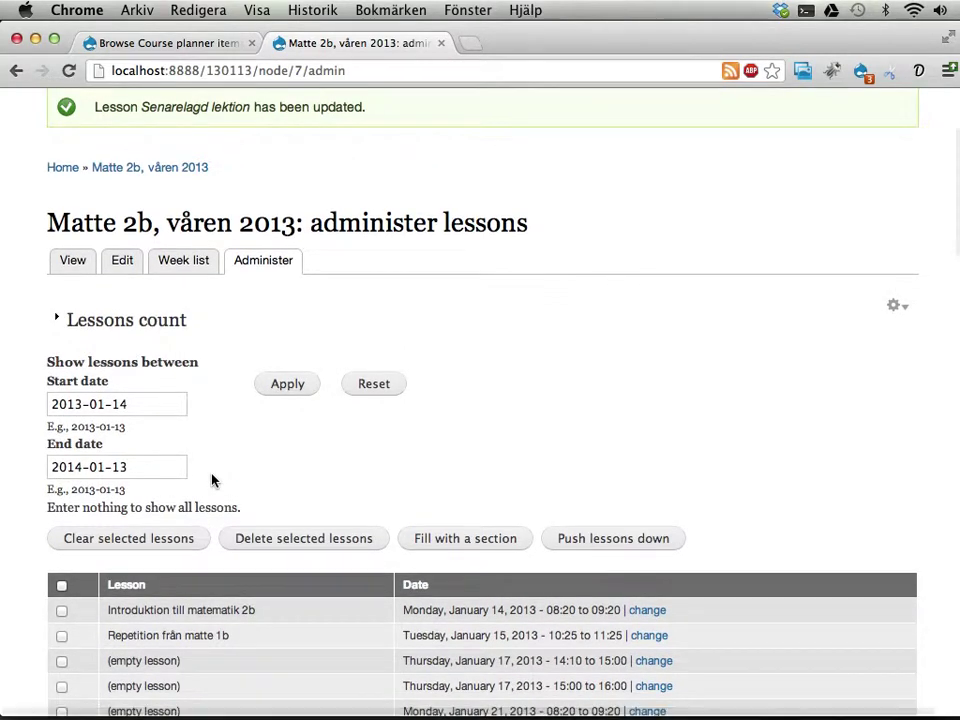
- Open the course's week list and review the lessons grouped by week
left_click(186, 265)
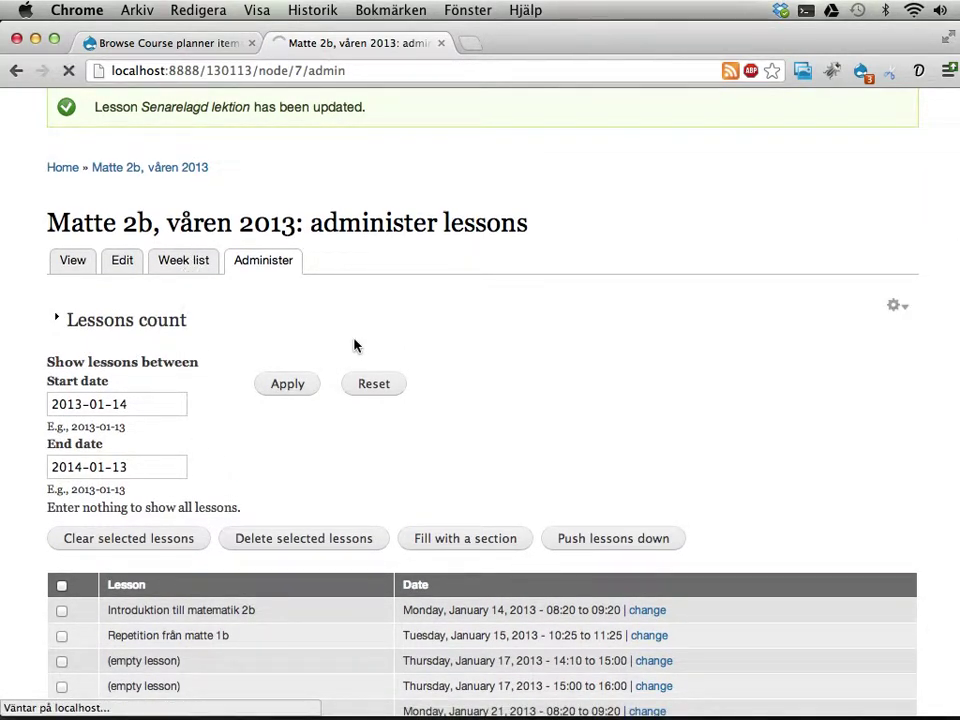
scroll(428, 508, "down", 8)
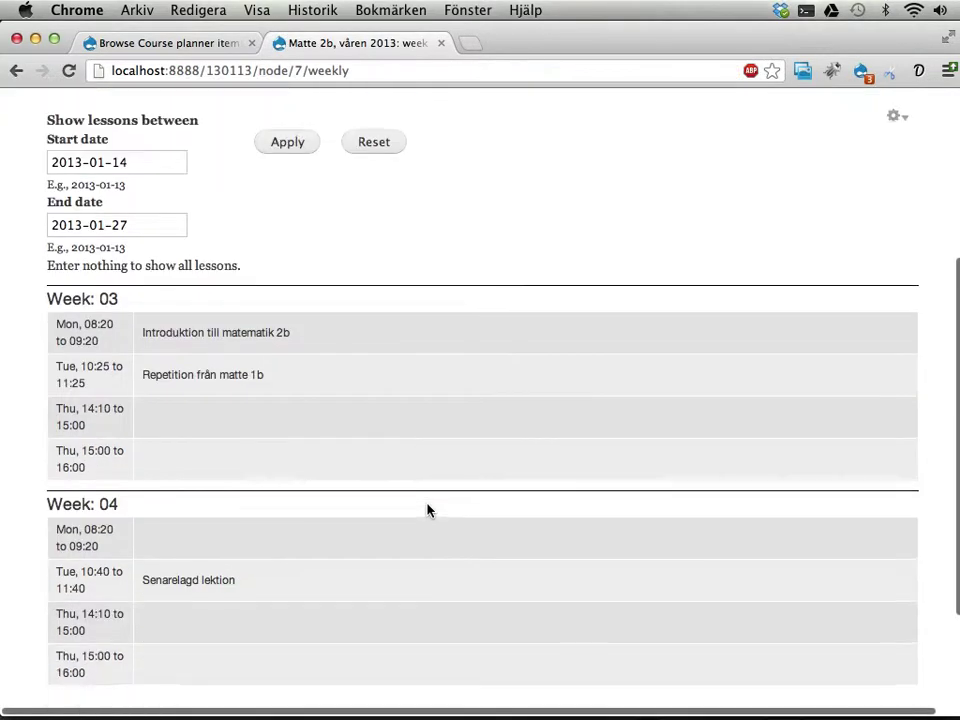
scroll(416, 497, "down", 2)
scroll(270, 289, "up", 5)
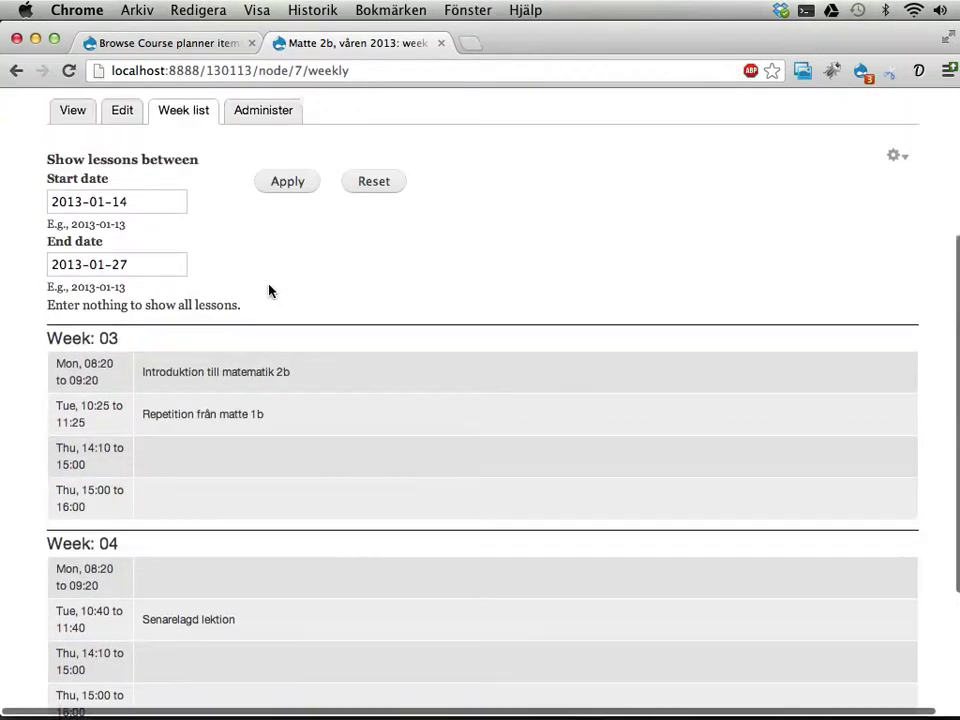
- Clear the start and end dates of the week list filter and apply it to show all lessons
left_click_drag(161, 206, 45, 206)
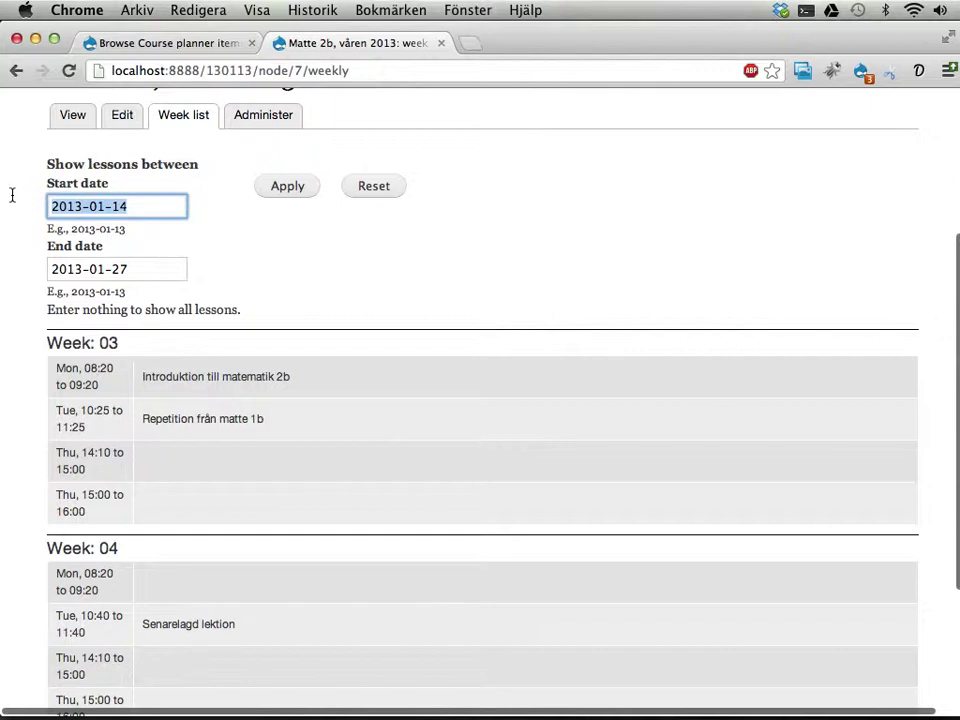
key("BackSpace")
left_click_drag(139, 268, 6, 266)
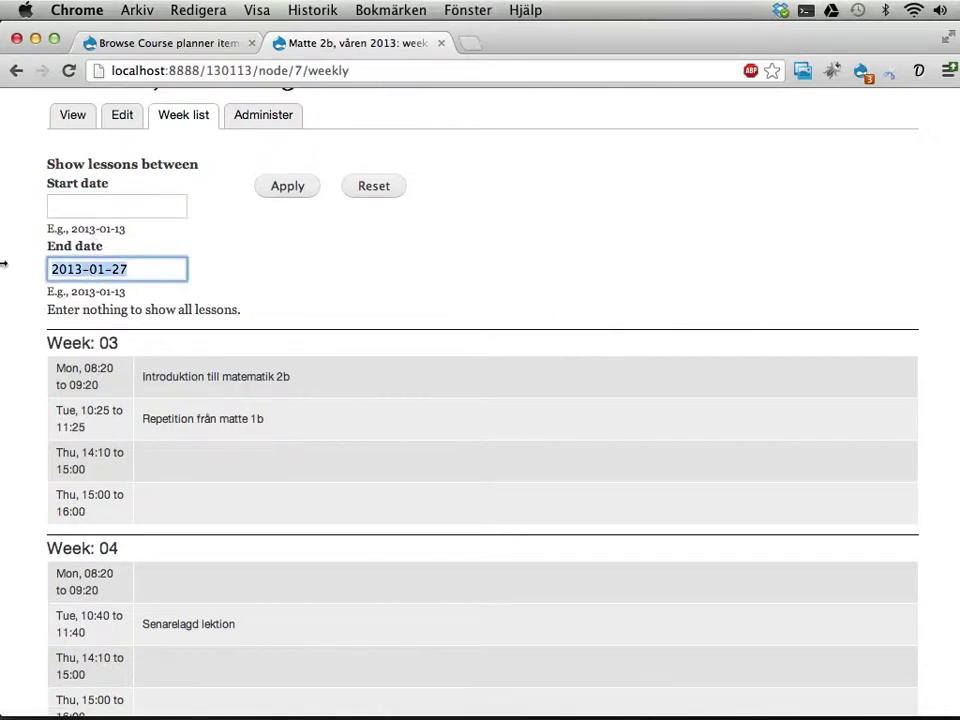
key("BackSpace")
left_click(287, 186)
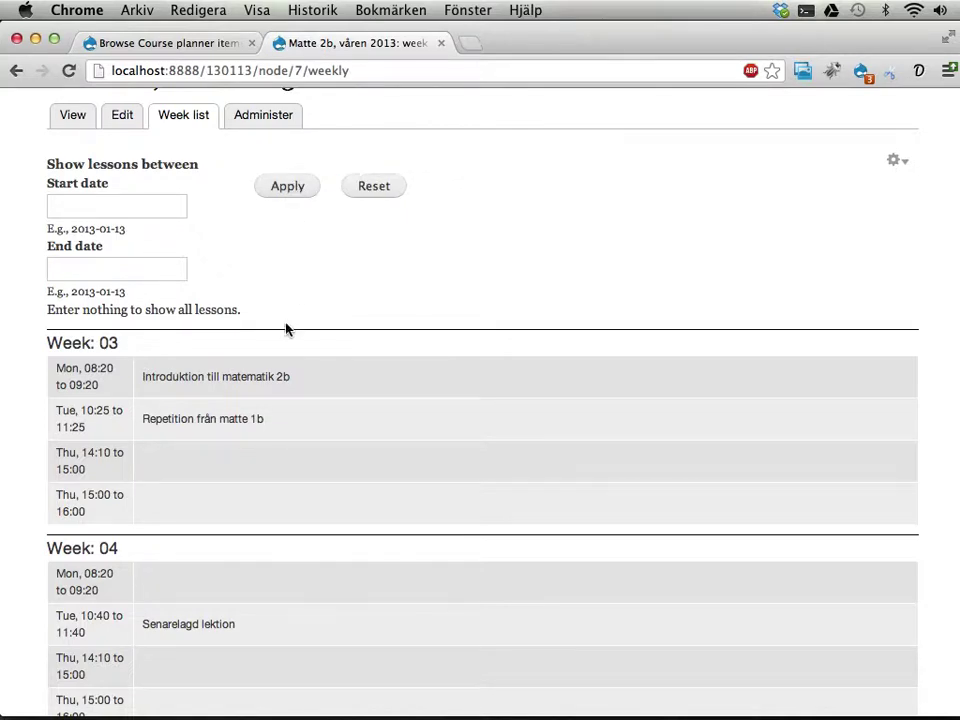
scroll(316, 420, "down", 15)
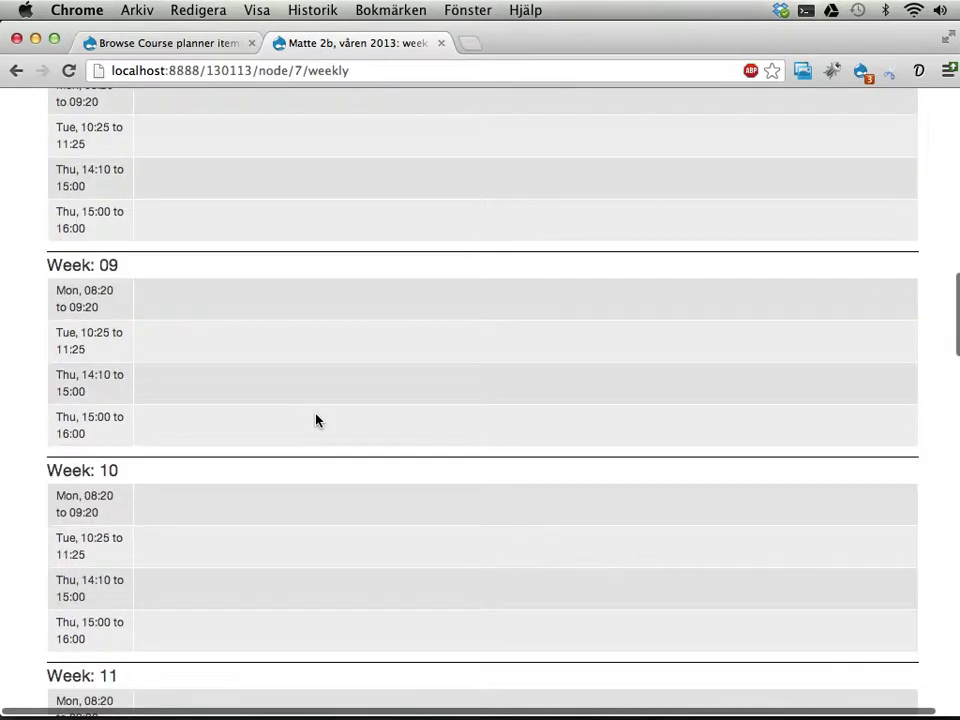
- Preview the printout of the week list at page width, look through its pages, and close the preview without printing
key("super+p")
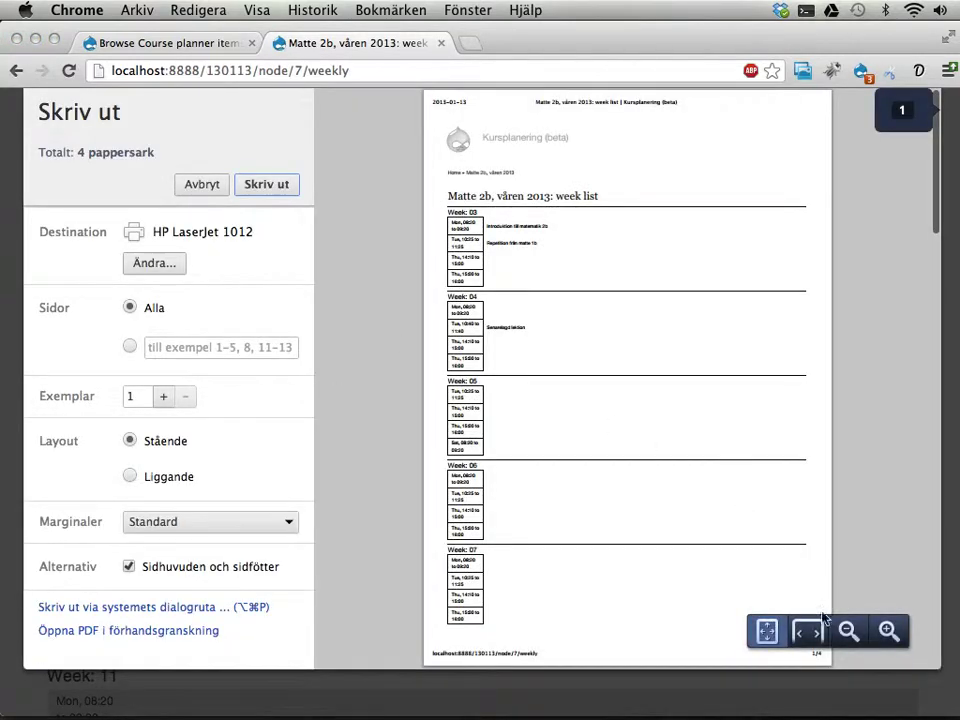
left_click(808, 631)
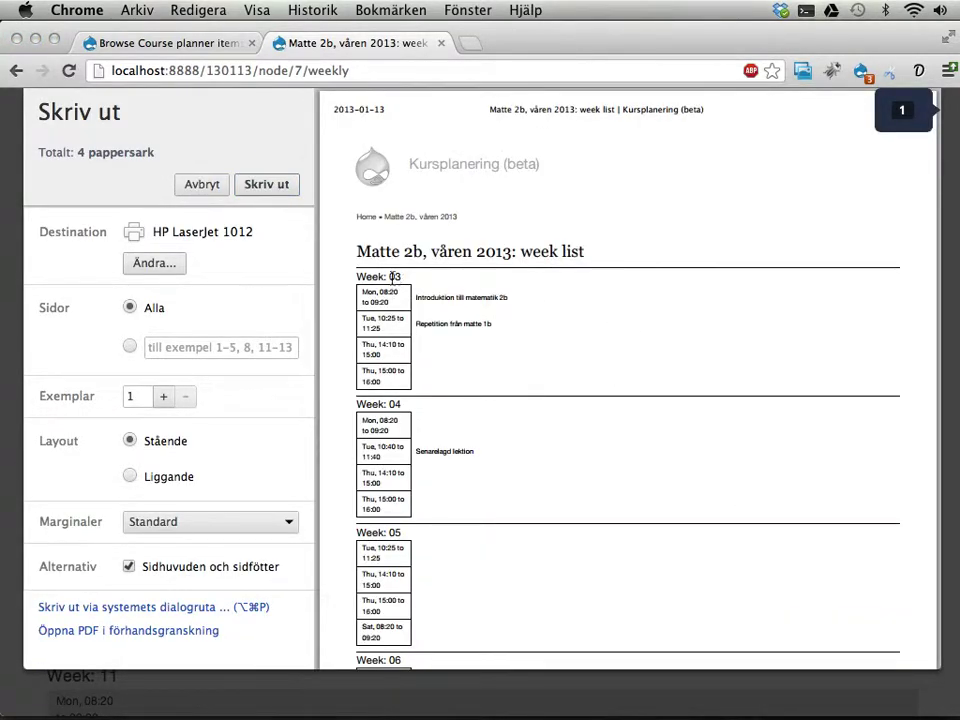
scroll(453, 425, "down", 10)
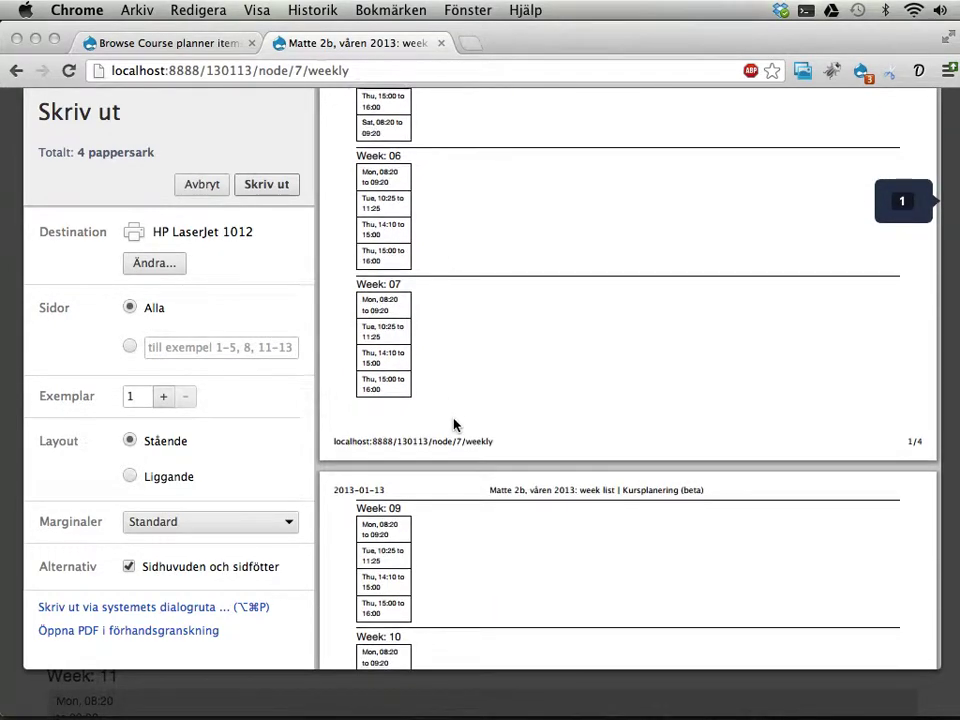
scroll(453, 425, "down", 15)
scroll(453, 425, "down", 20)
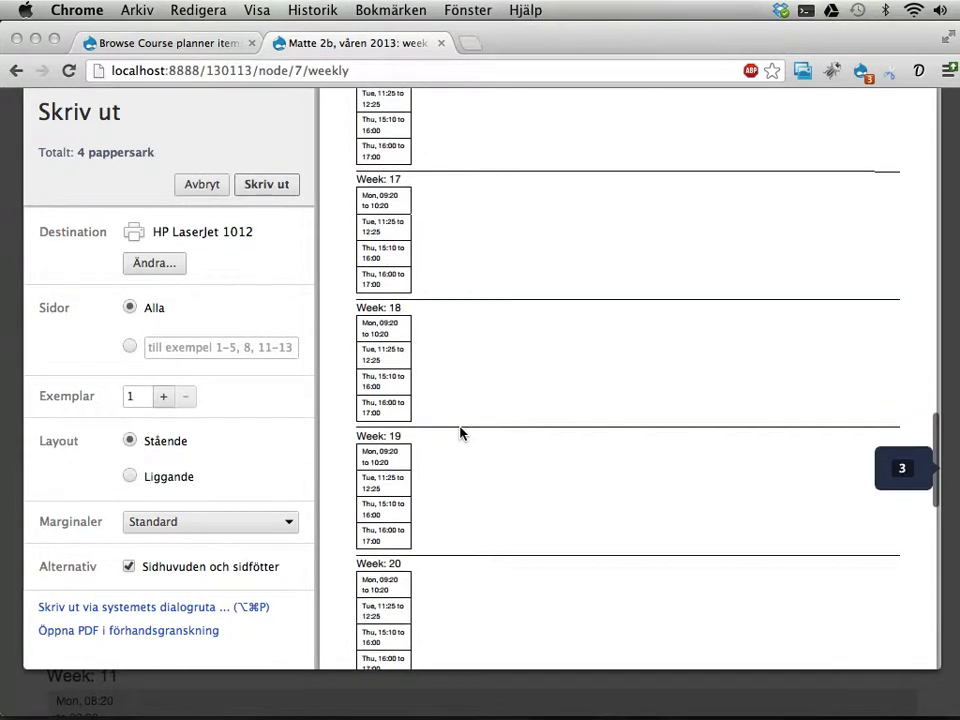
scroll(460, 433, "up", 20)
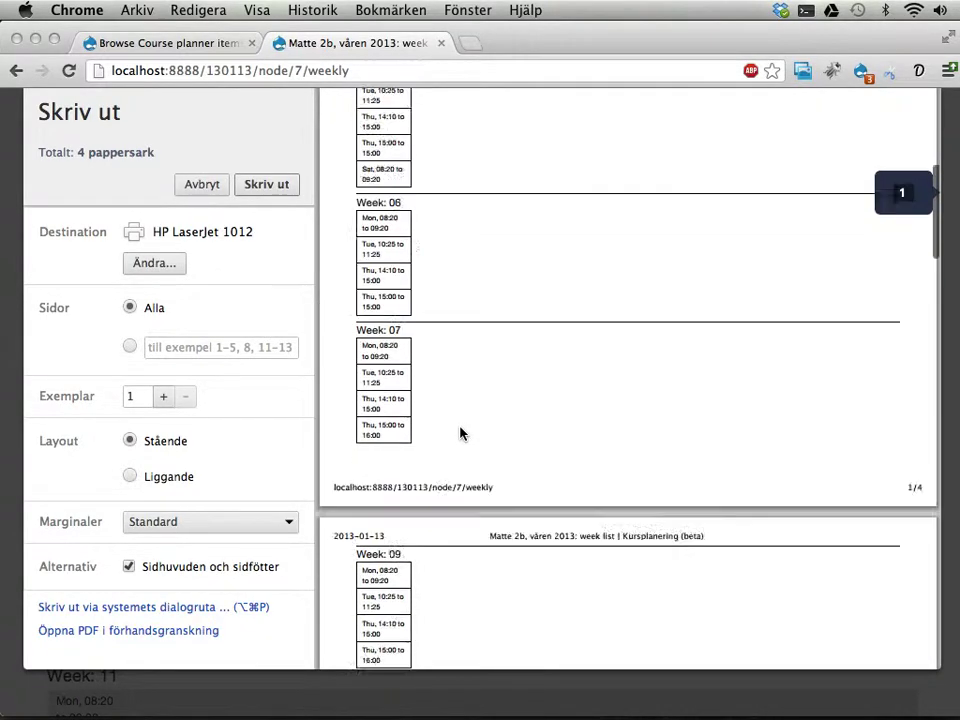
key("Escape")
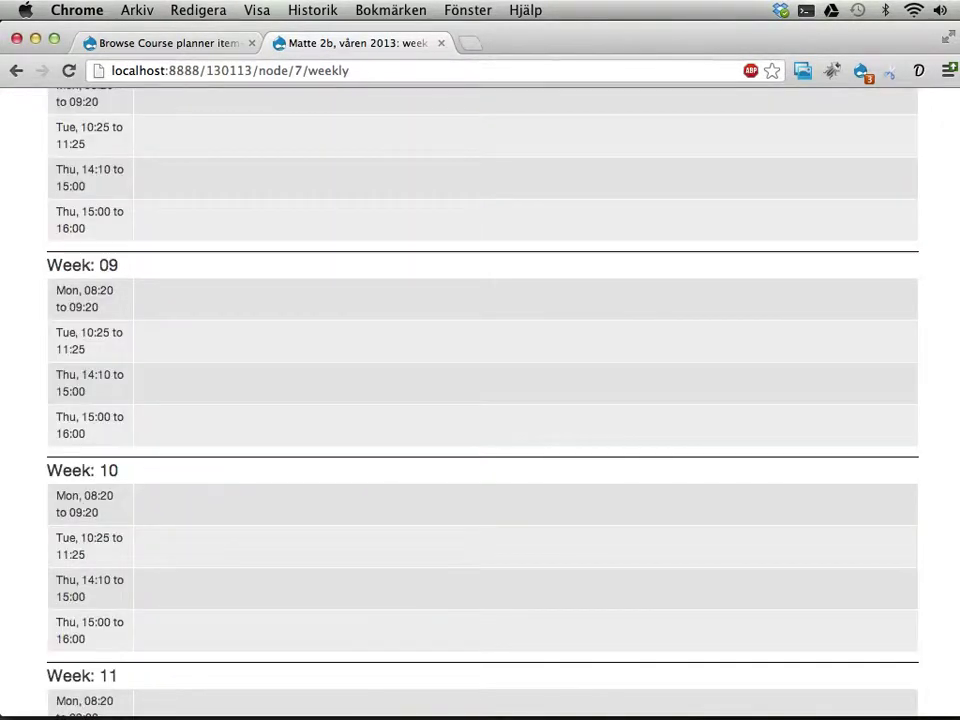